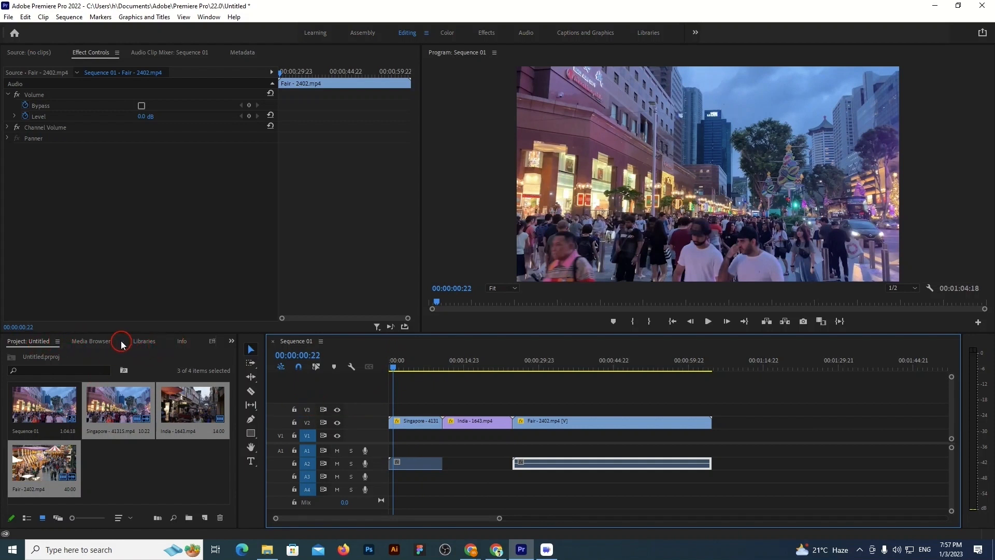
Add a Cross Dissolve video transition at the cut between the Singapore and India clips on track V2
left_click(211, 343)
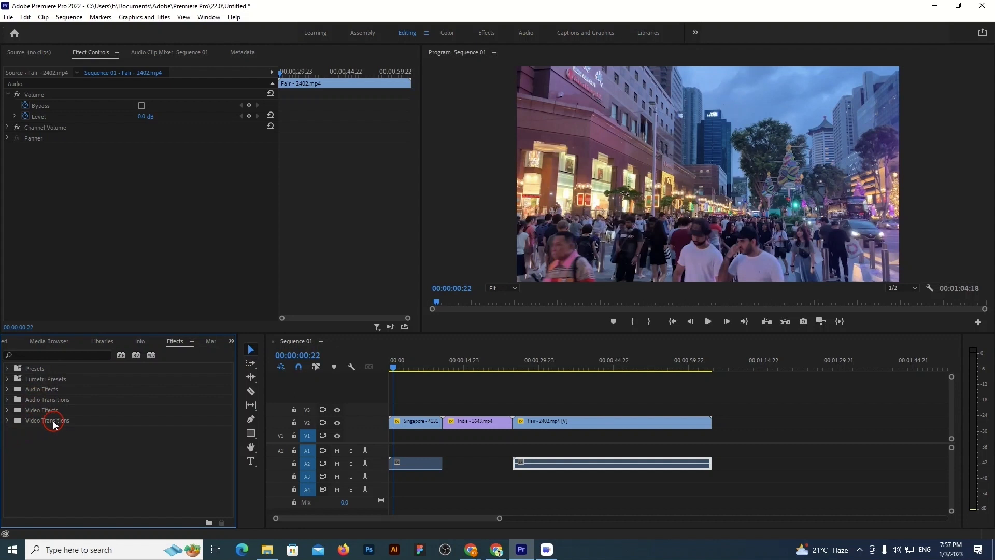
left_click(7, 421)
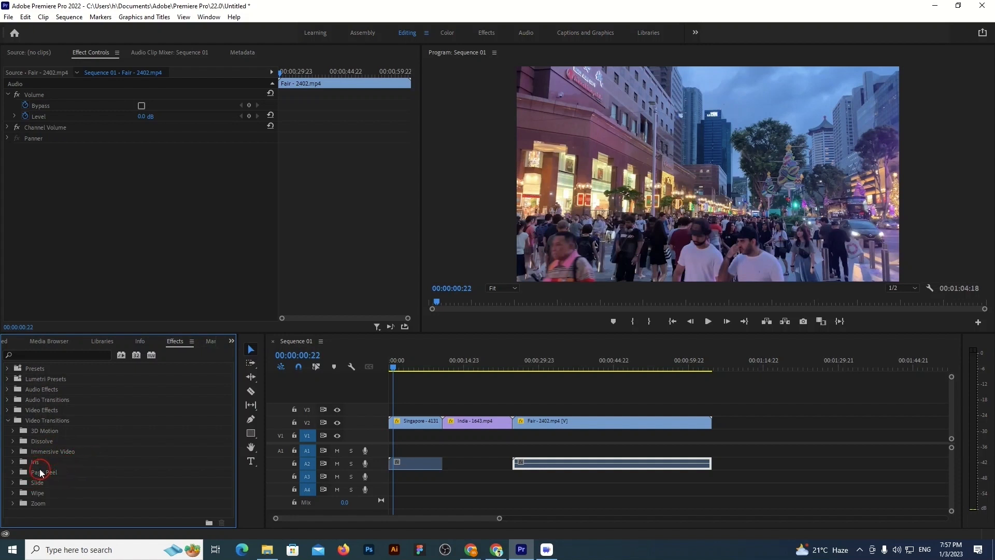
left_click(12, 442)
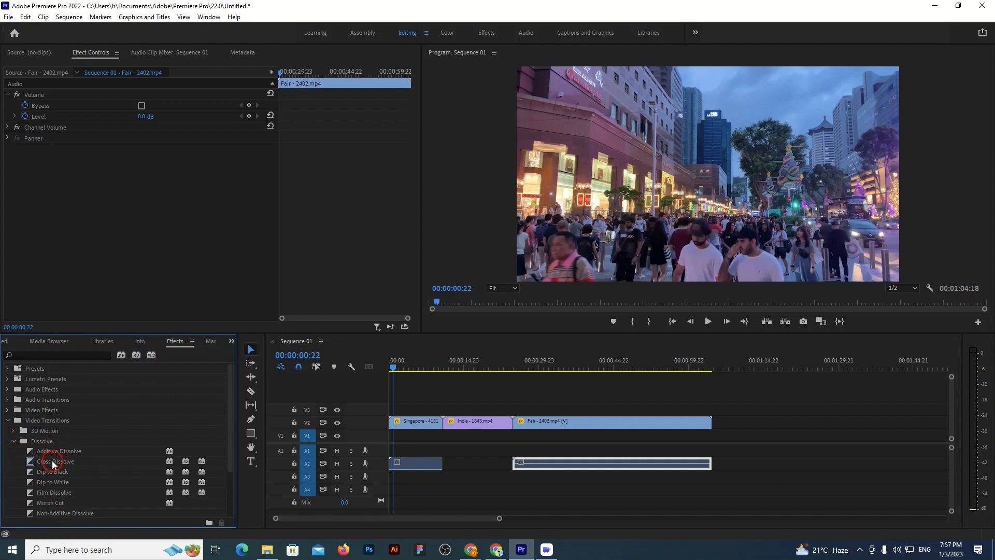
left_click_drag(50, 460, 242, 472)
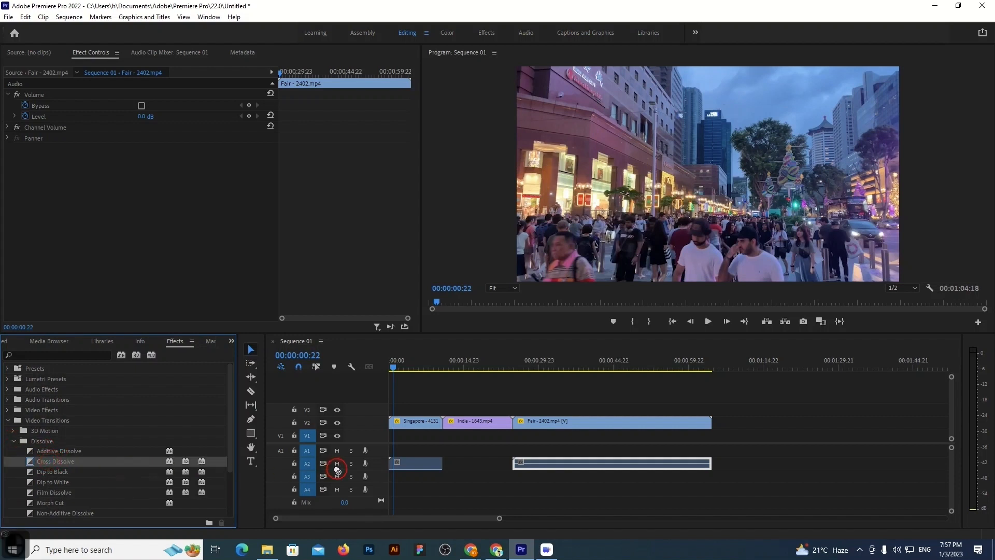
left_click_drag(337, 469, 443, 426)
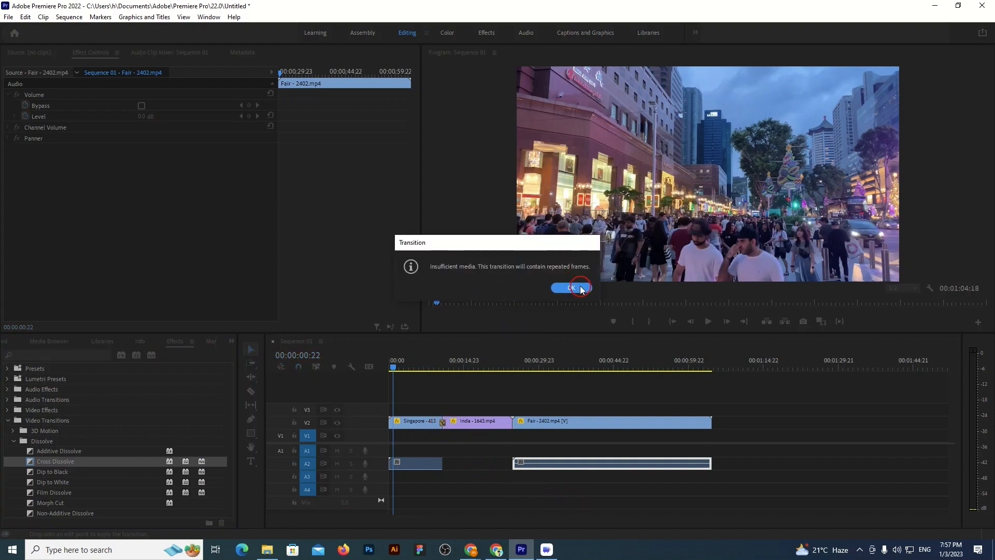
left_click(571, 288)
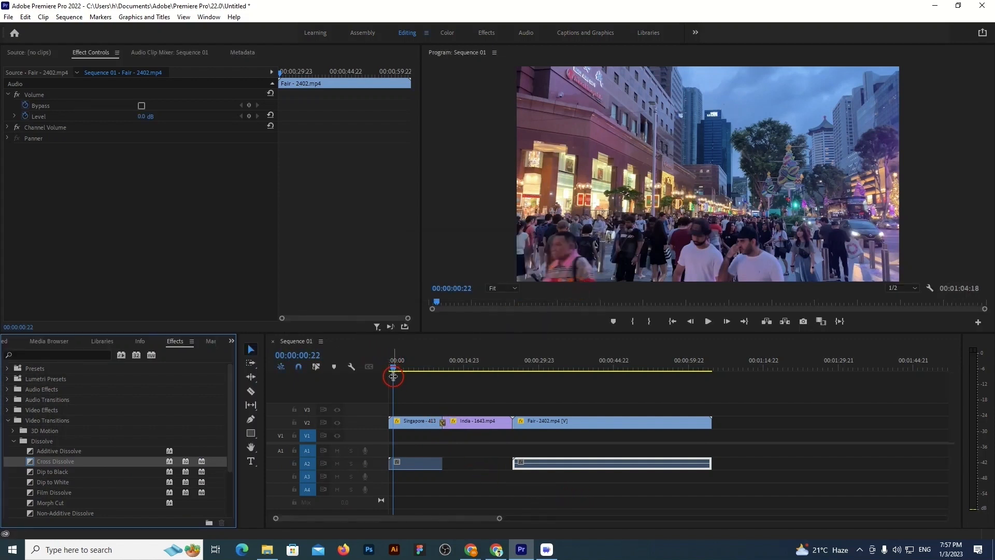
Set the duration of the Cross Dissolve between the Singapore and India clips to 20 frames
double_click(443, 422)
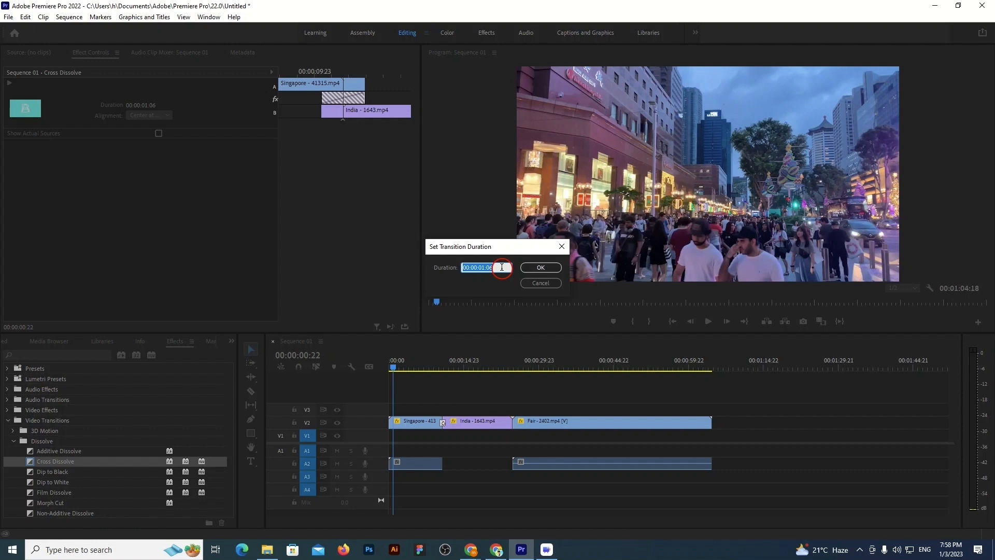
key("BackSpace")
type("20")
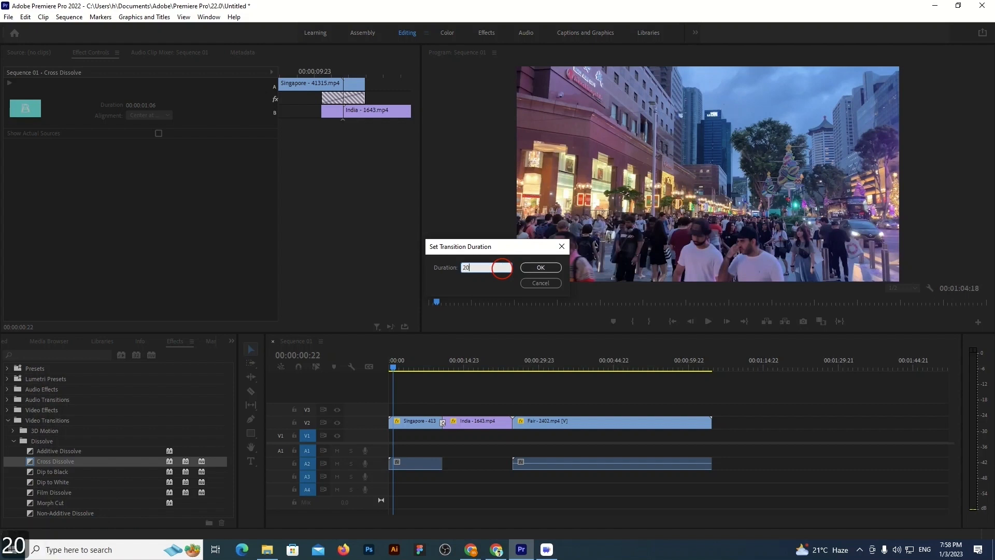
left_click(541, 267)
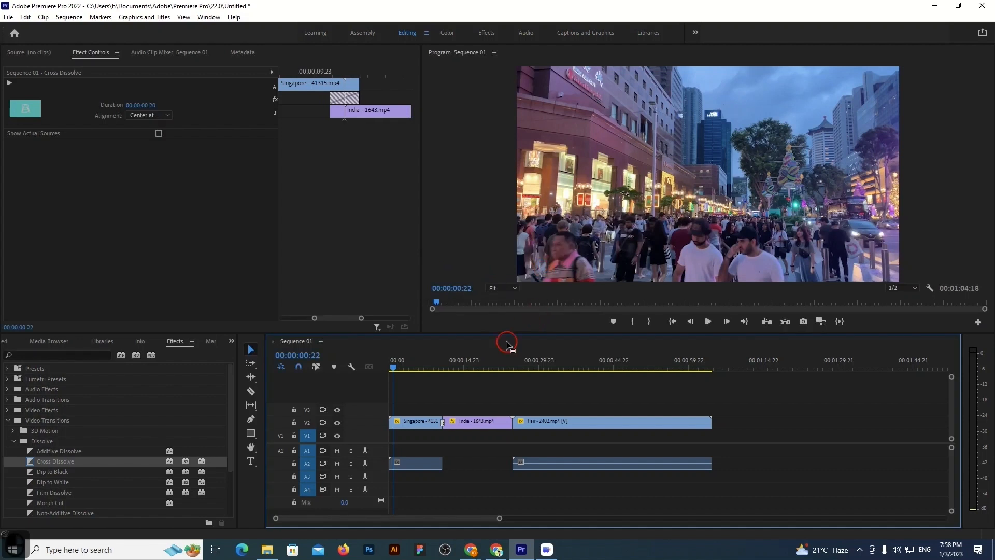
Split the Singapore clip's video at 00:00:09:13 and delete the part before the cut
left_click(708, 321)
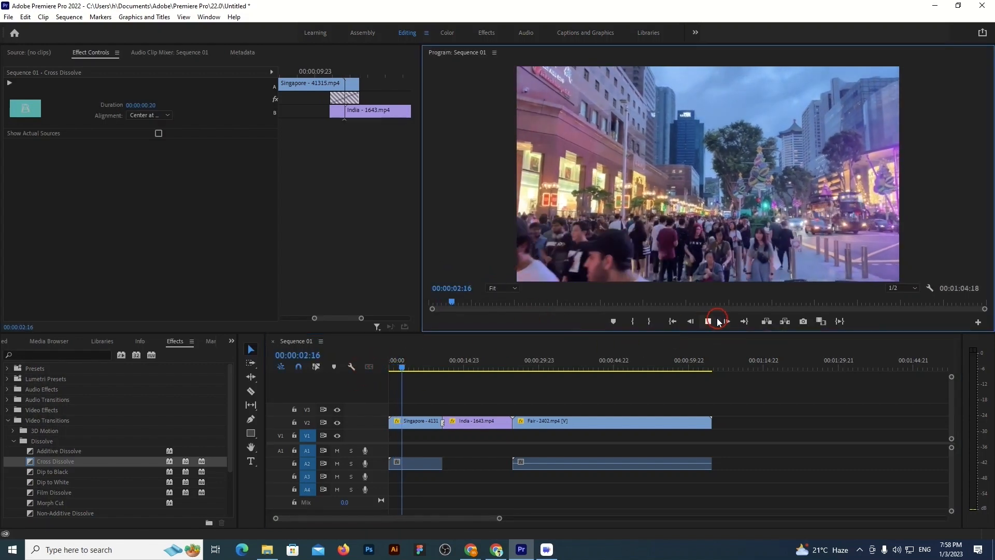
left_click(708, 321)
left_click_drag(391, 368, 438, 365)
left_click(300, 366)
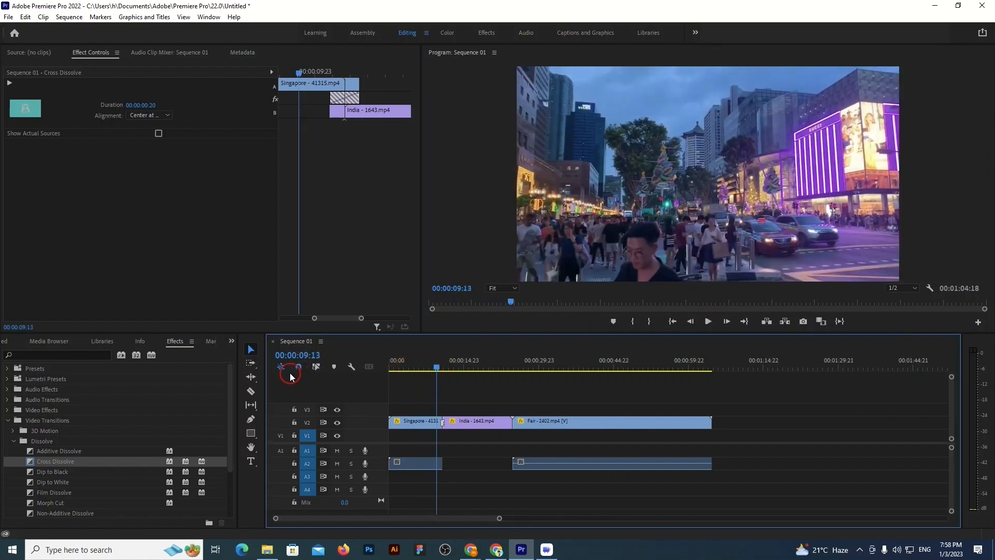
left_click(434, 422)
left_click(251, 348)
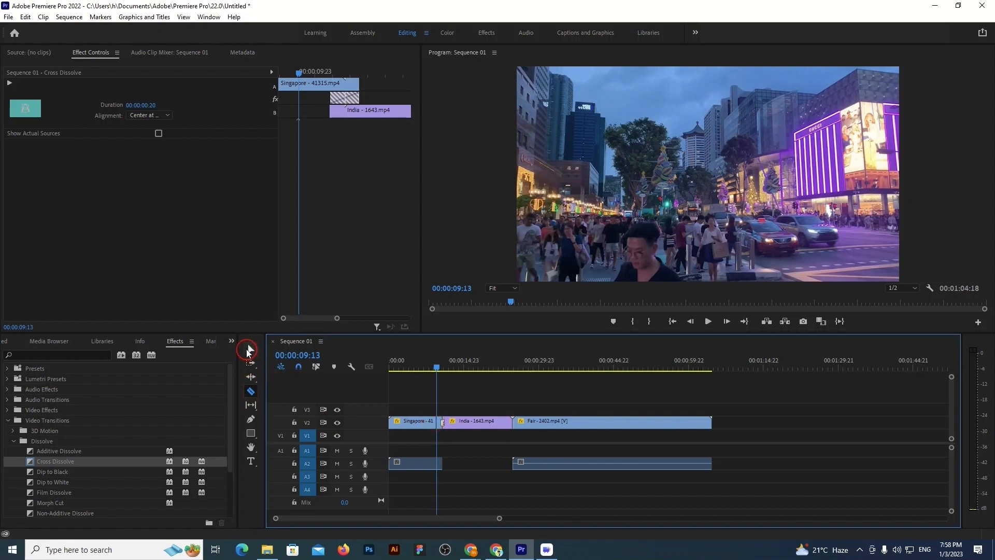
left_click(416, 423)
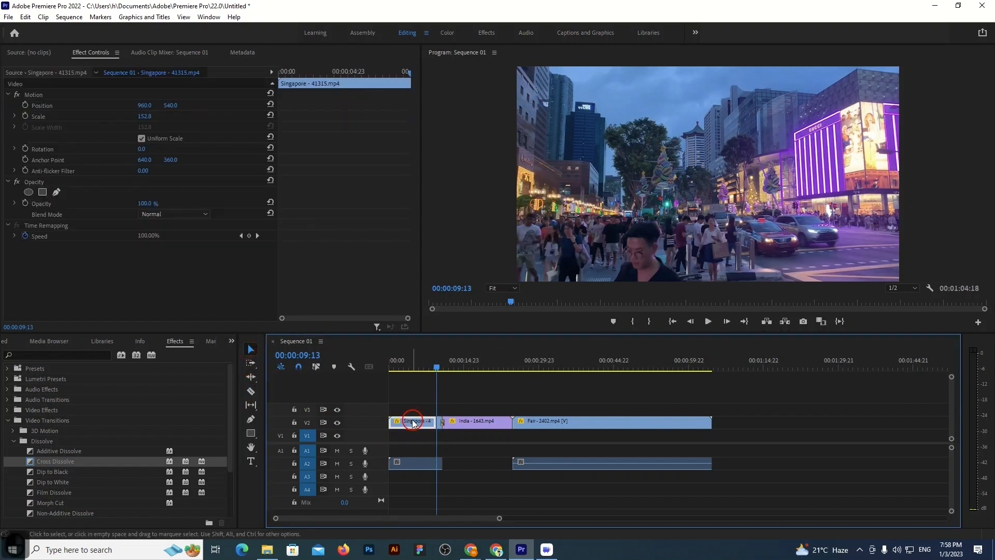
key("BackSpace")
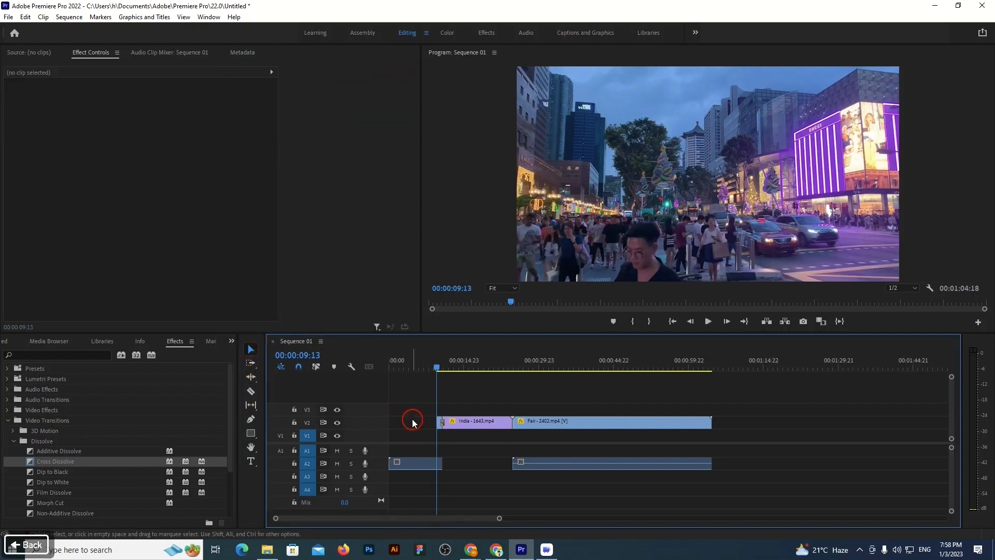
Play back the Cross Dissolve from the remaining Singapore footage into the India clip twice to check it
left_click(707, 321)
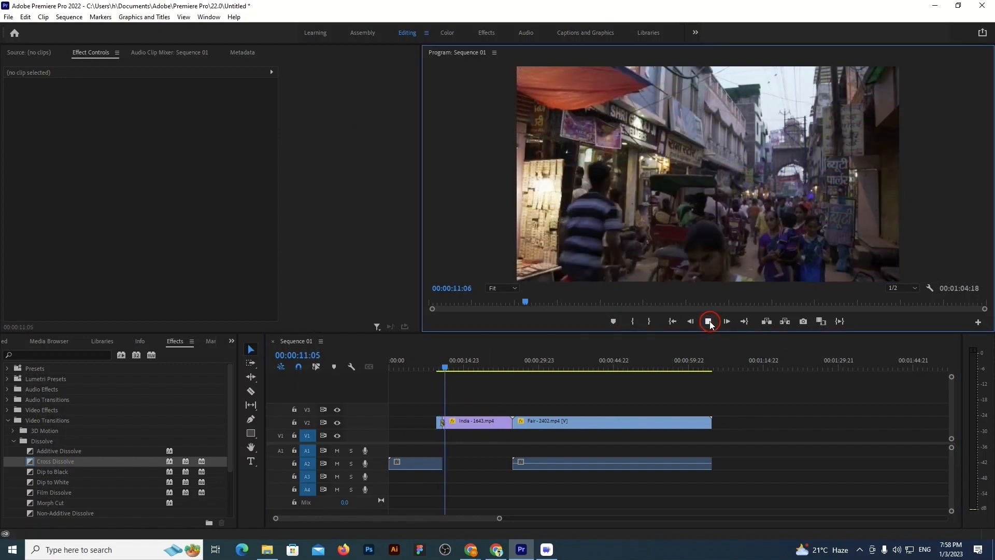
left_click(709, 322)
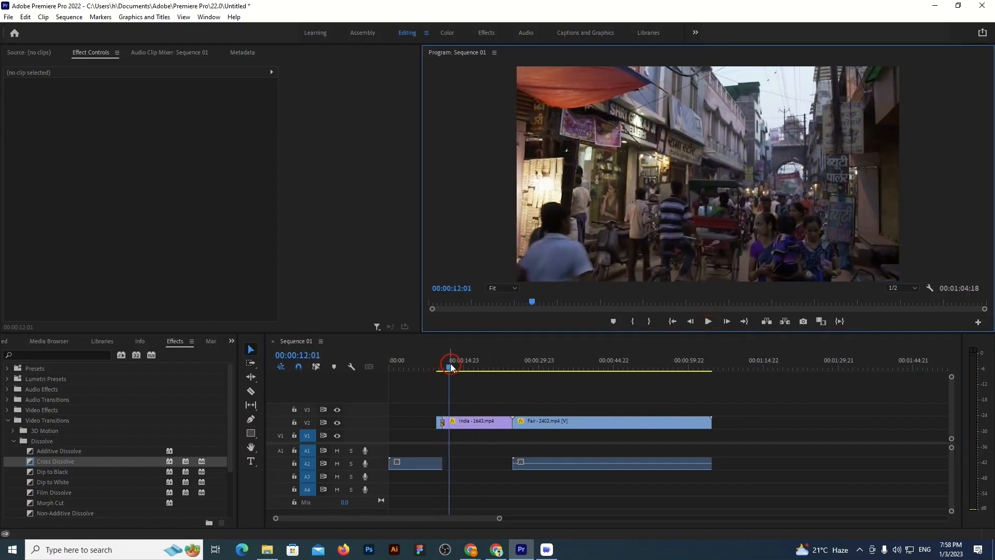
left_click_drag(449, 369, 434, 368)
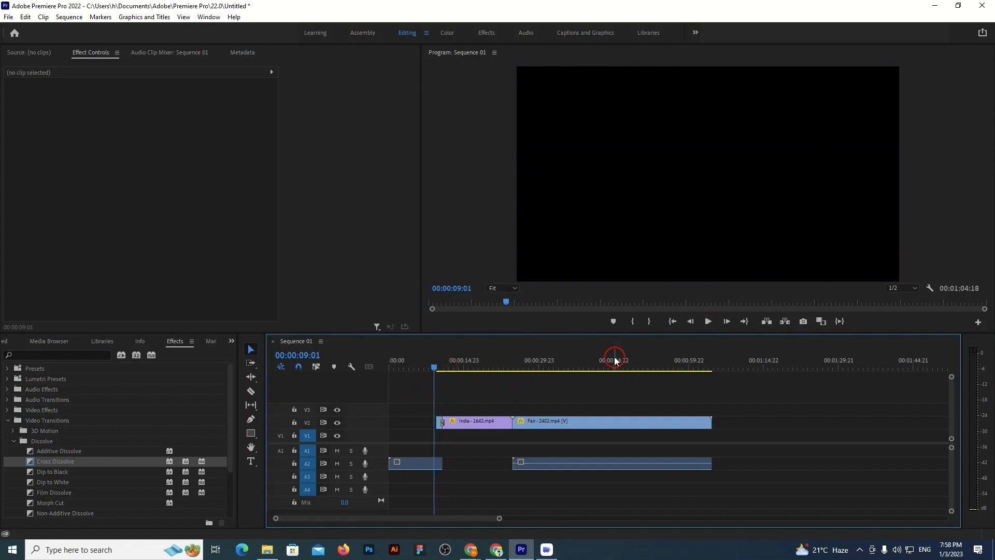
left_click(710, 322)
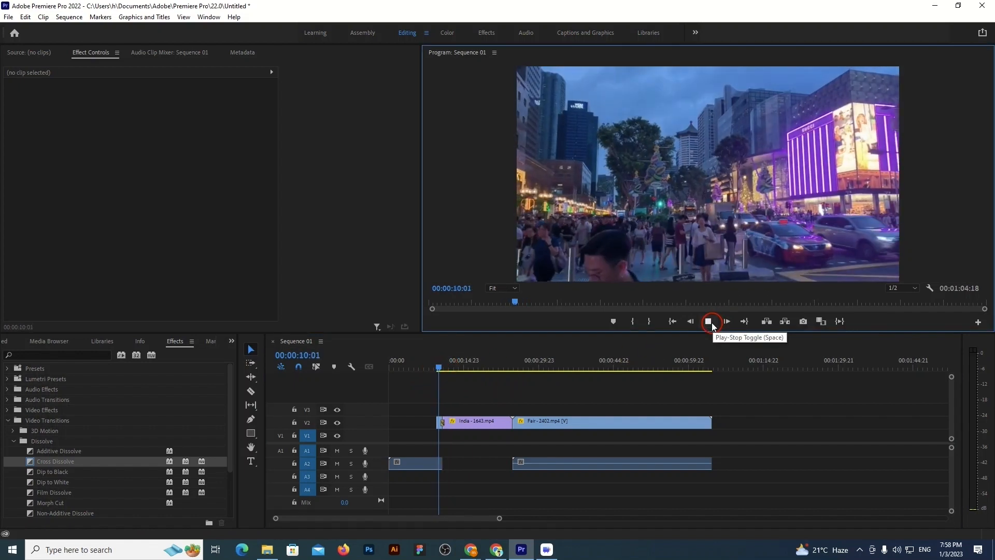
left_click(710, 322)
left_click(403, 392)
left_click(448, 369)
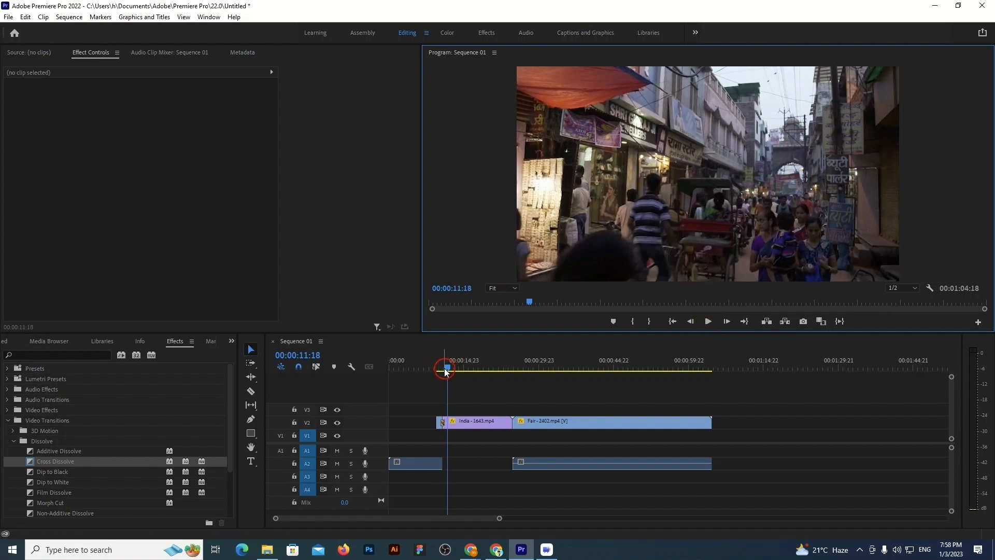
Add a Film Dissolve video transition at the cut between the India and Fair clips on track V2
left_click_drag(446, 370, 506, 369)
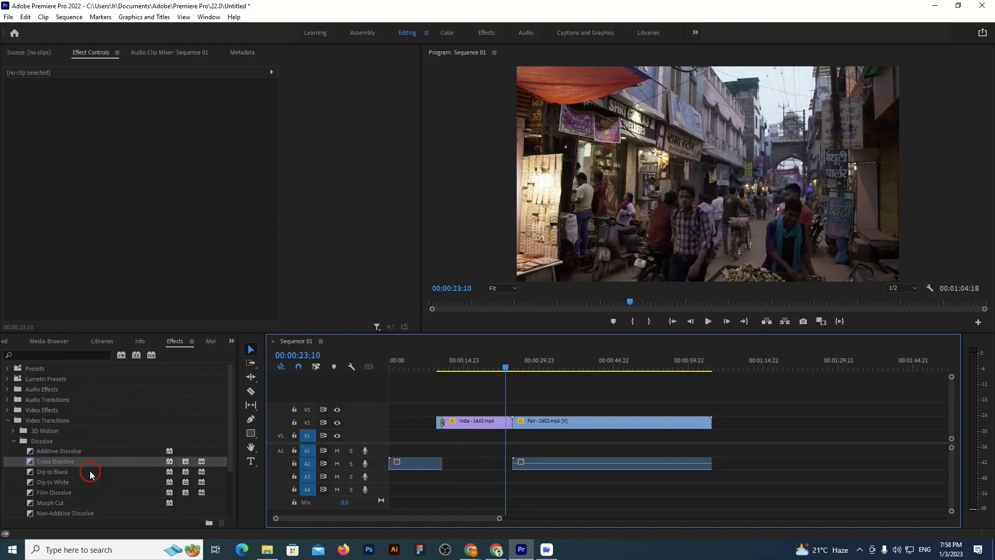
scroll(95, 472, "down", 1)
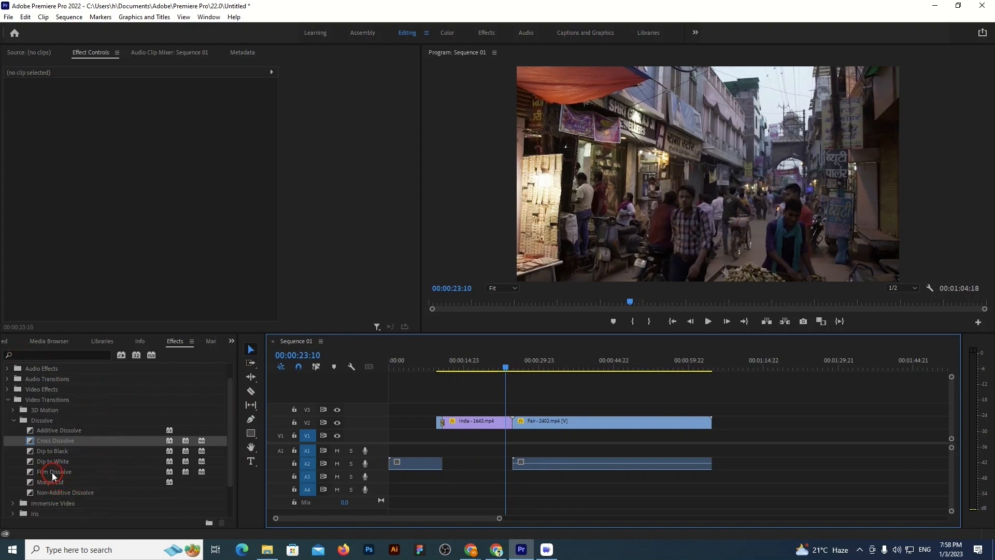
left_click_drag(47, 474, 529, 443)
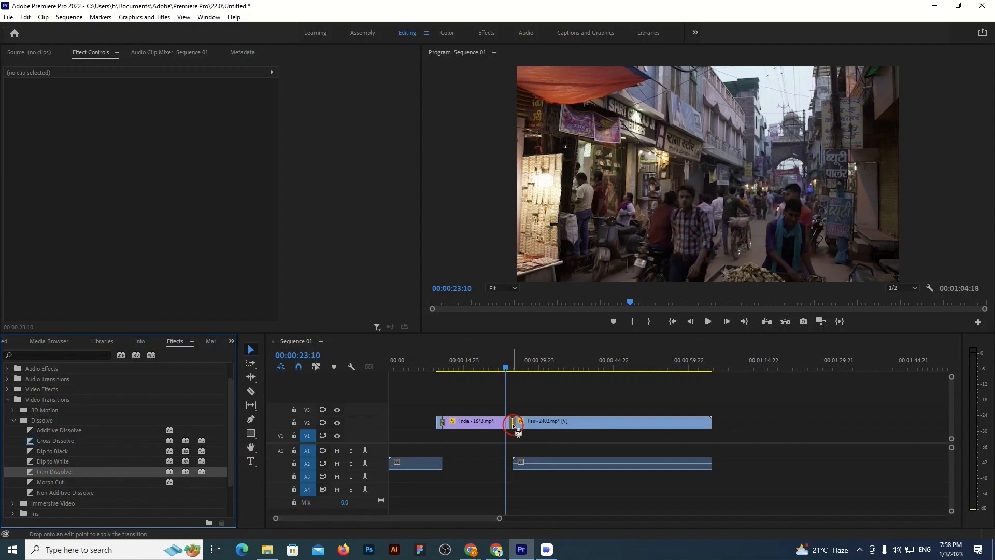
left_click_drag(518, 431, 515, 428)
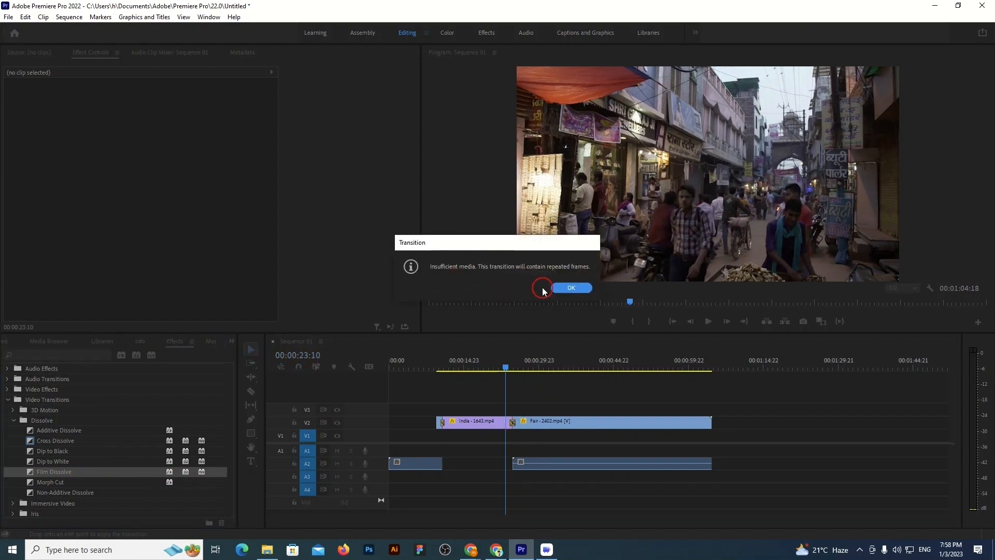
left_click(569, 288)
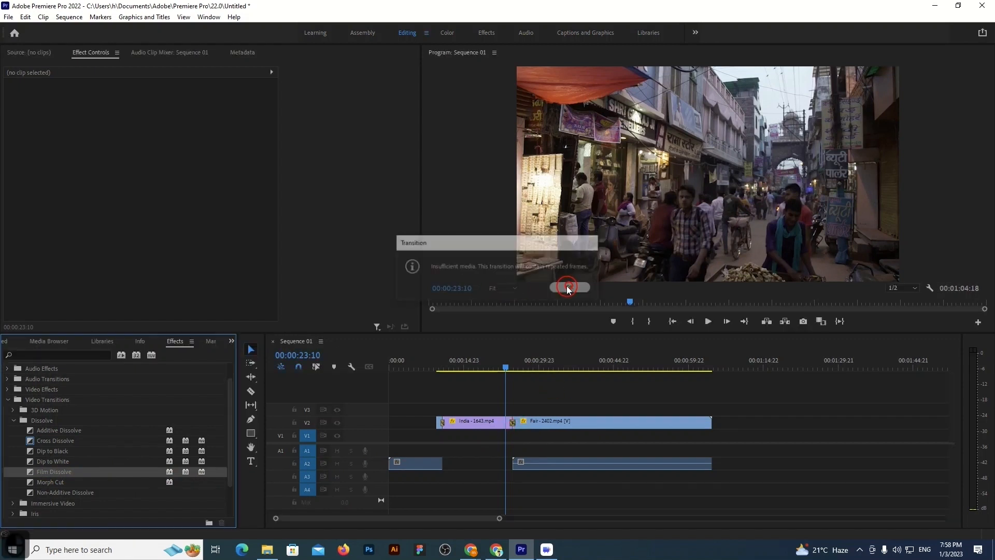
Set the duration of the Film Dissolve between the India and Fair clips to 25 frames
double_click(512, 422)
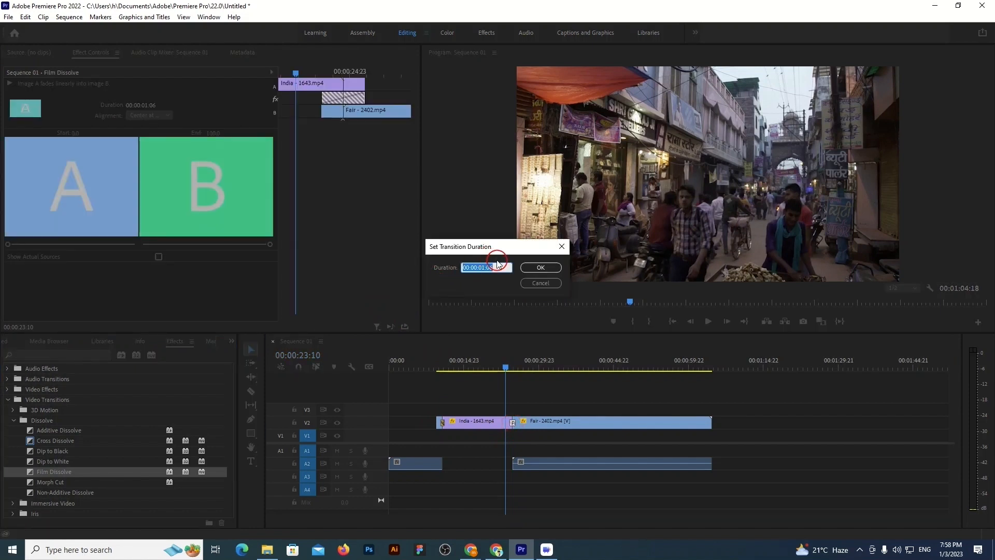
type("25")
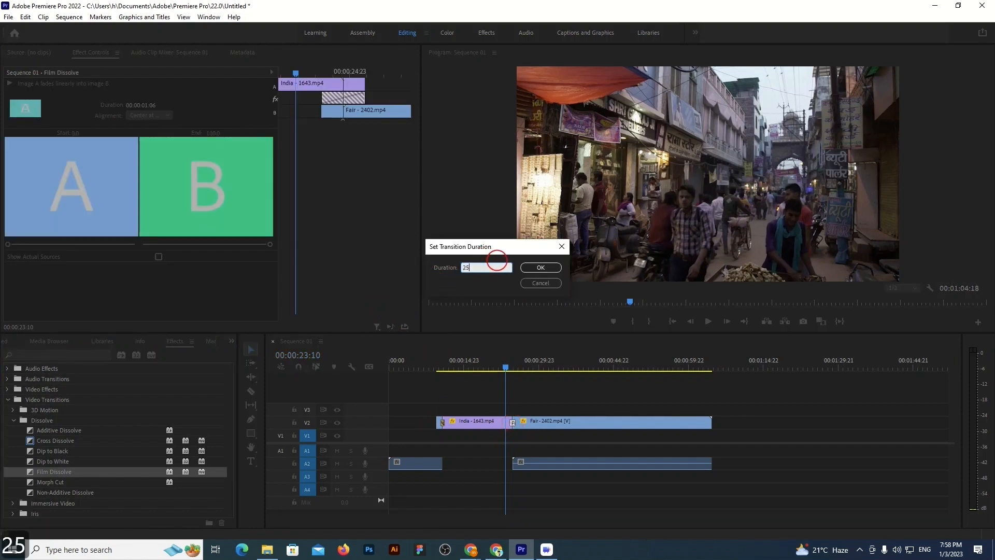
left_click(541, 267)
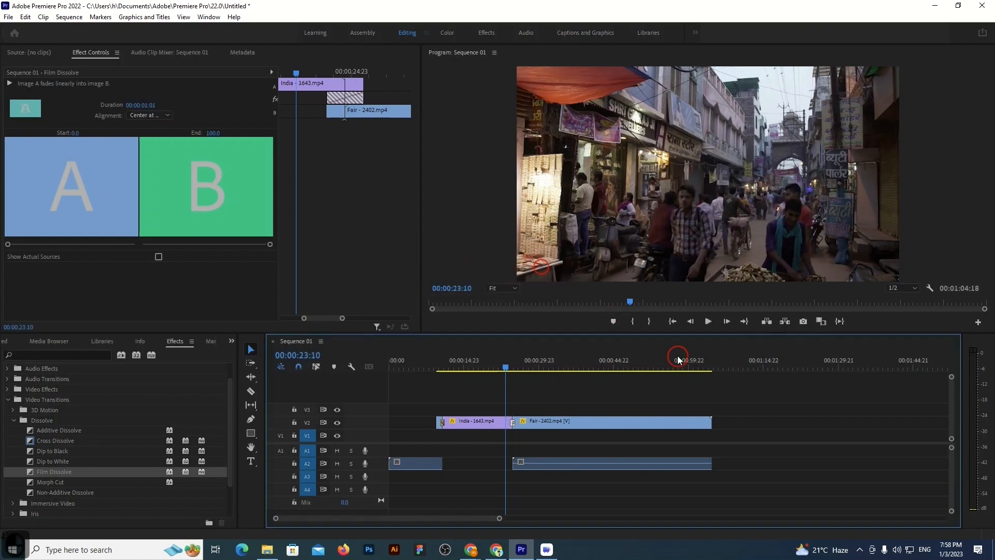
Play back the Film Dissolve from the India clip into the Fair clip twice to check it
left_click(707, 321)
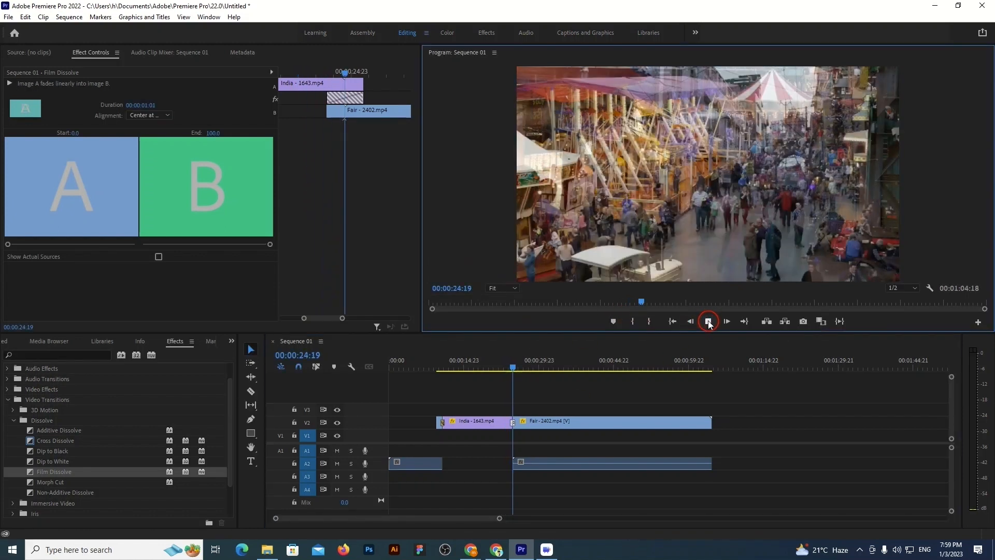
left_click(708, 322)
left_click_drag(518, 368, 488, 371)
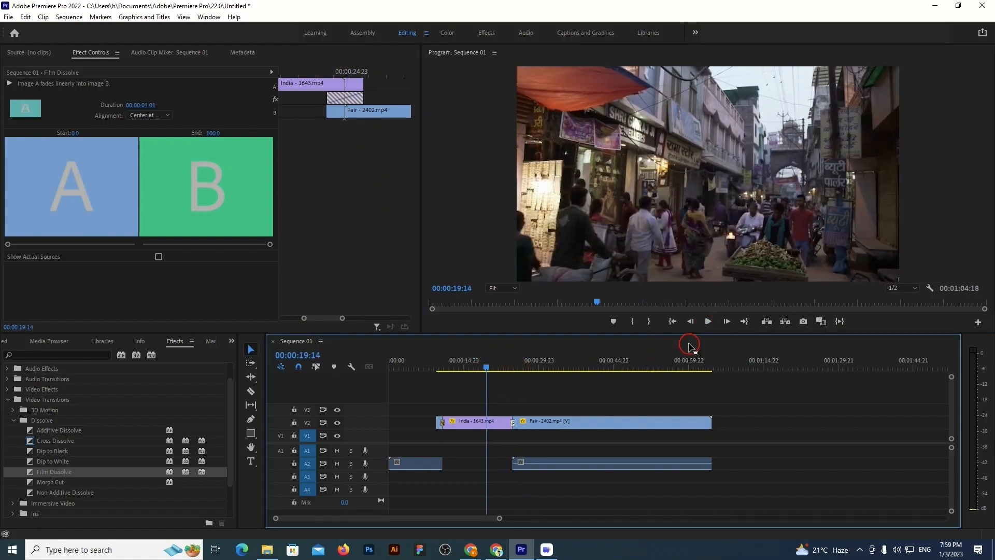
left_click(714, 322)
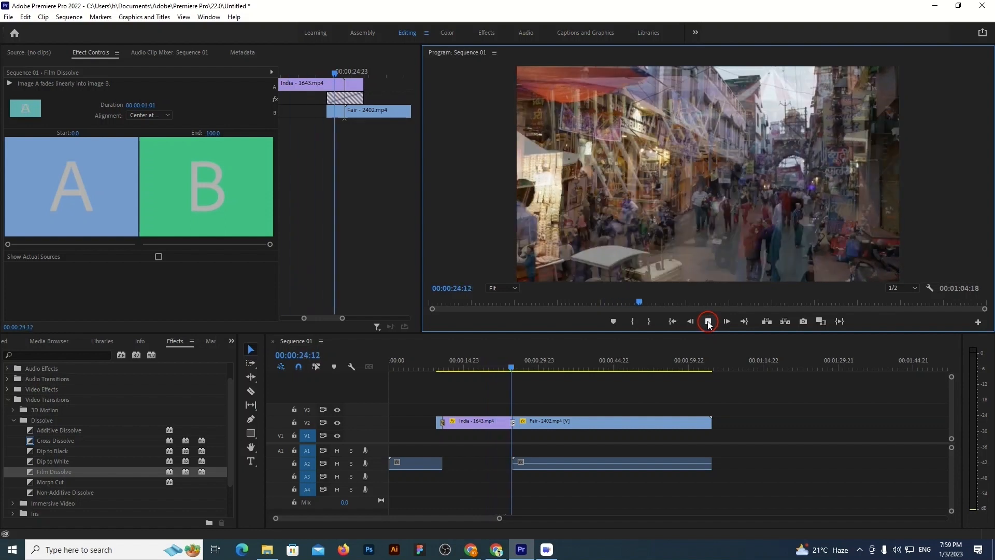
left_click(707, 321)
left_click(518, 369)
left_click_drag(518, 368, 483, 367)
Import the Fair - 2402 video again from Downloads > Video and append it after the existing Fair clip on track V2
left_click(150, 355)
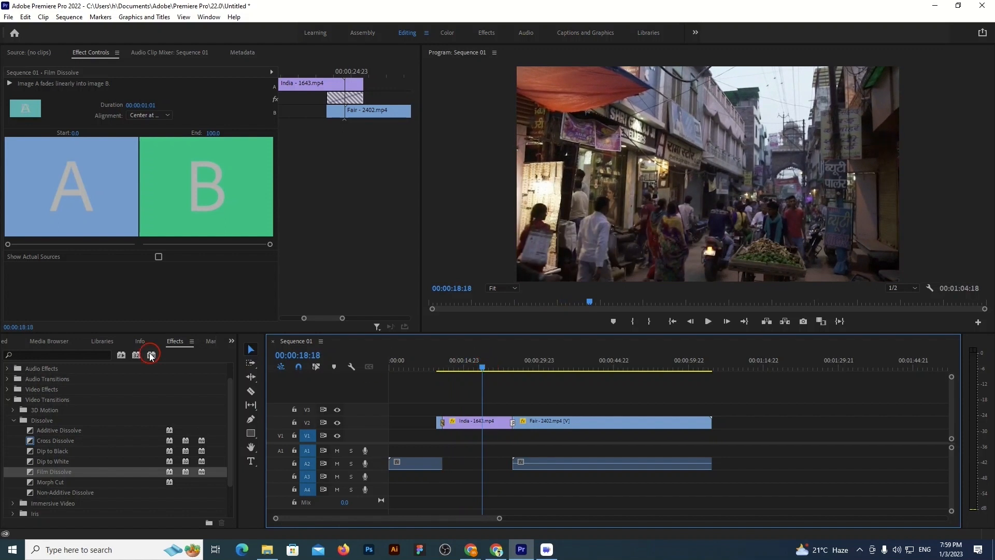
left_click(3, 340)
left_click(136, 466)
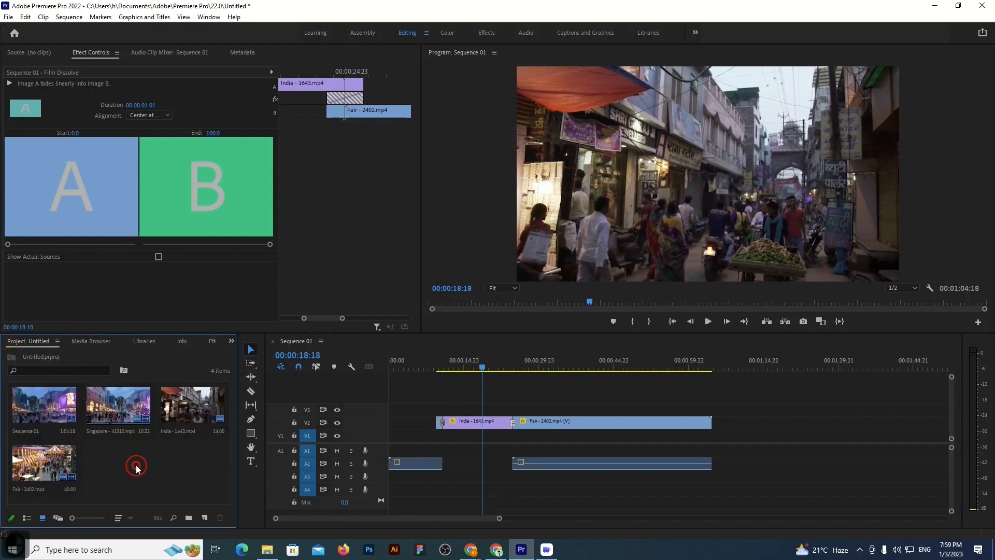
double_click(137, 465)
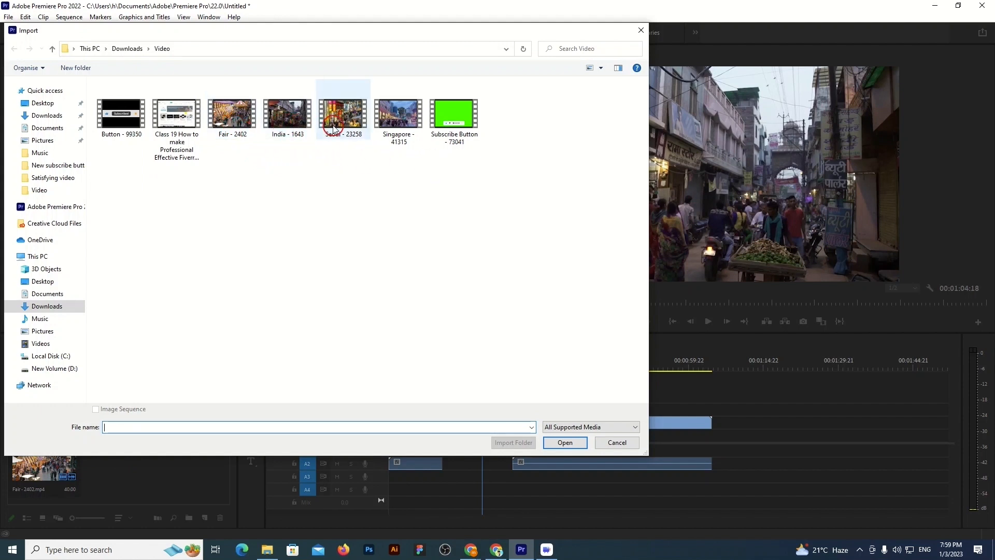
left_click(232, 114)
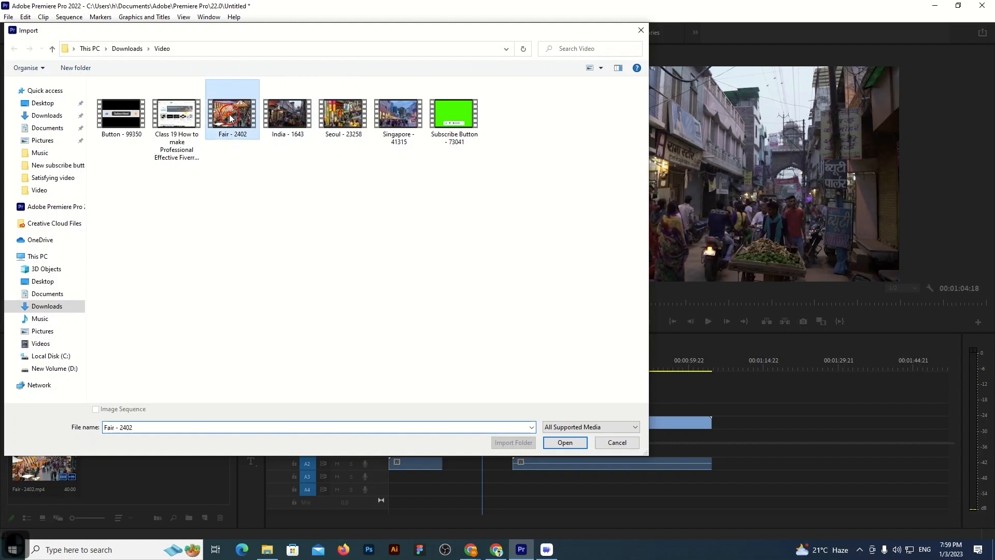
left_click(566, 443)
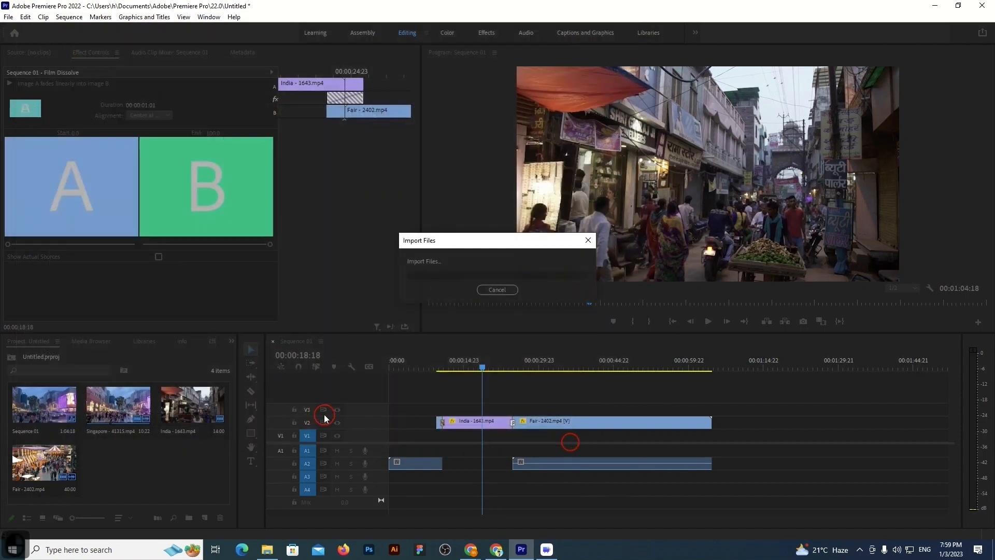
left_click_drag(151, 472, 718, 430)
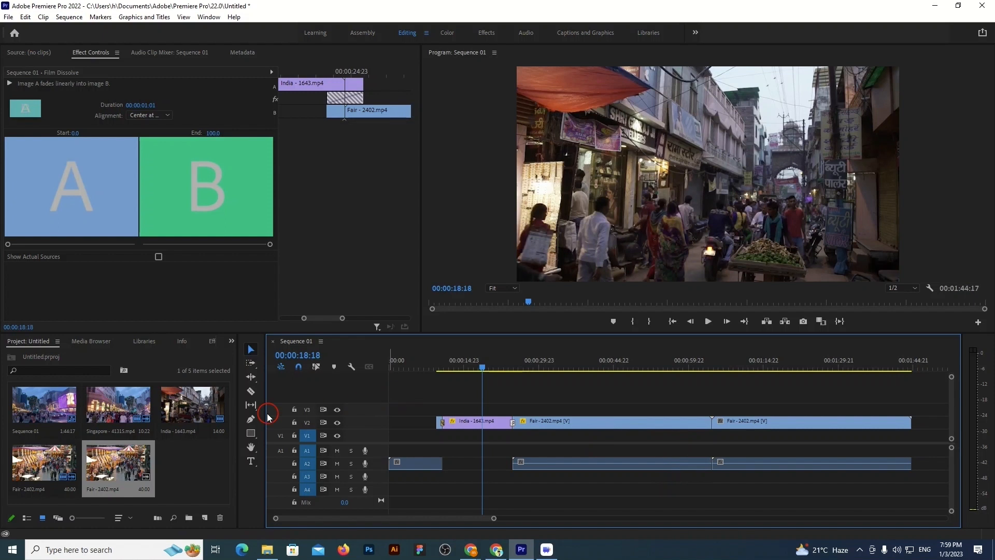
Split the first Fair clip on track V2 at about 00:00:47 and delete its second part
left_click(250, 391)
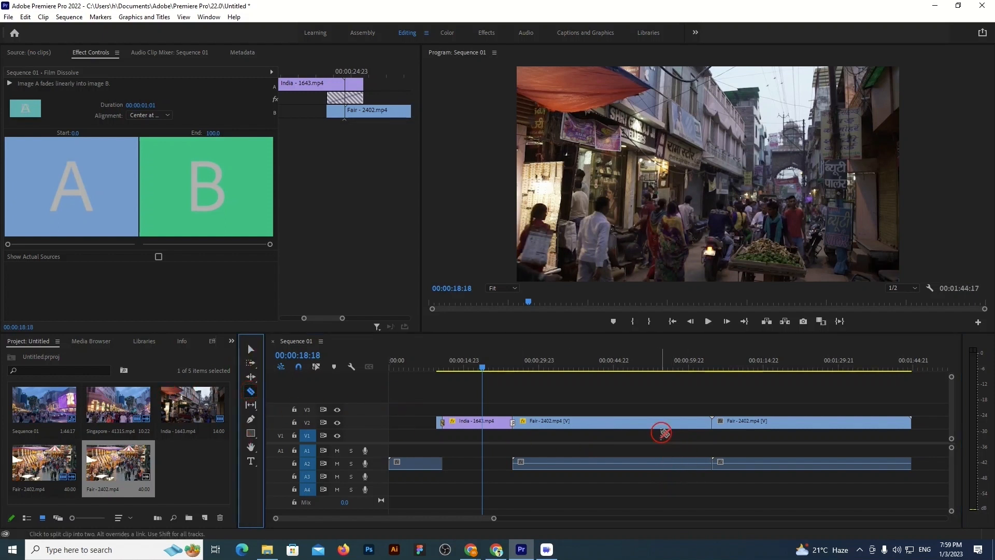
left_click(626, 421)
left_click(251, 349)
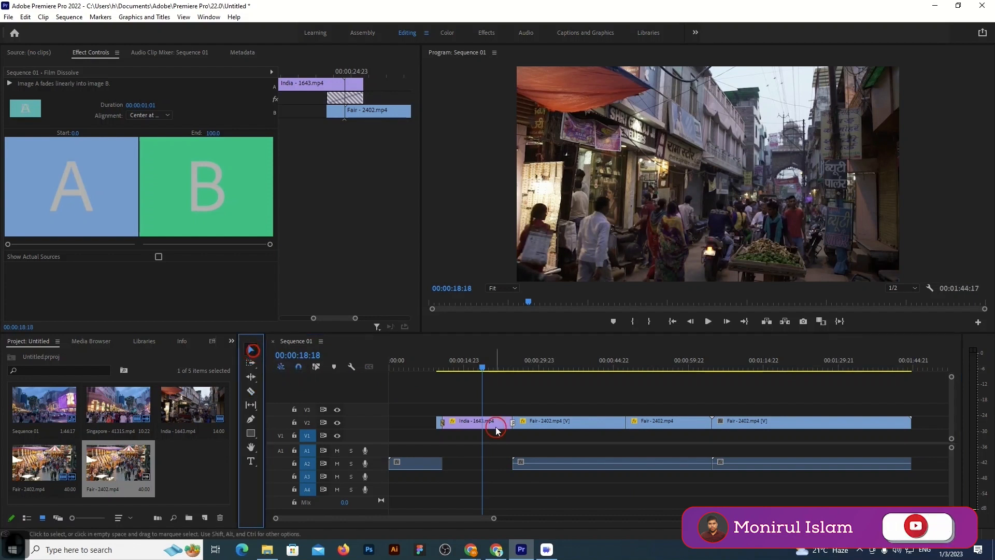
left_click(656, 424)
key("Delete")
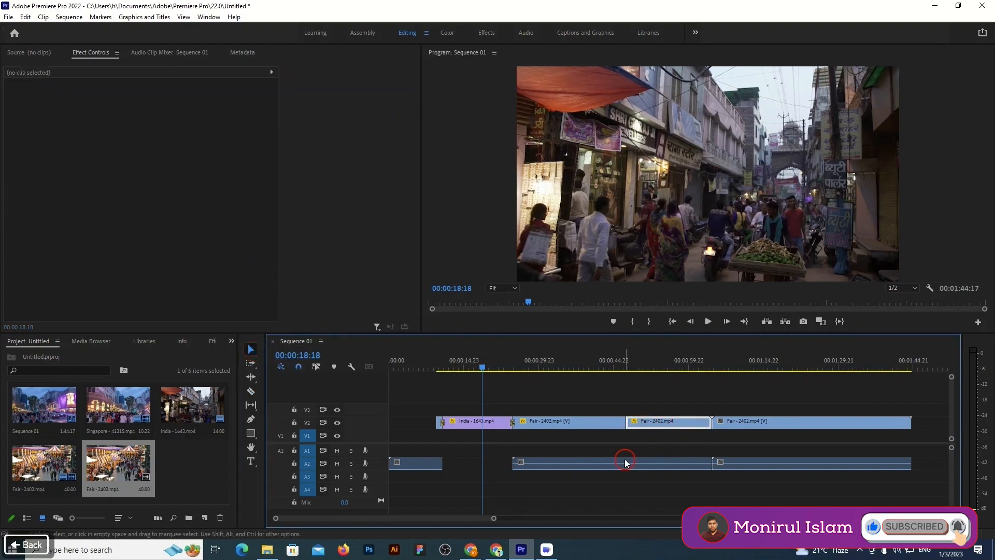
Close the gap on track V2 by moving the last Fair clip against the end of the trimmed Fair clip
right_click(654, 423)
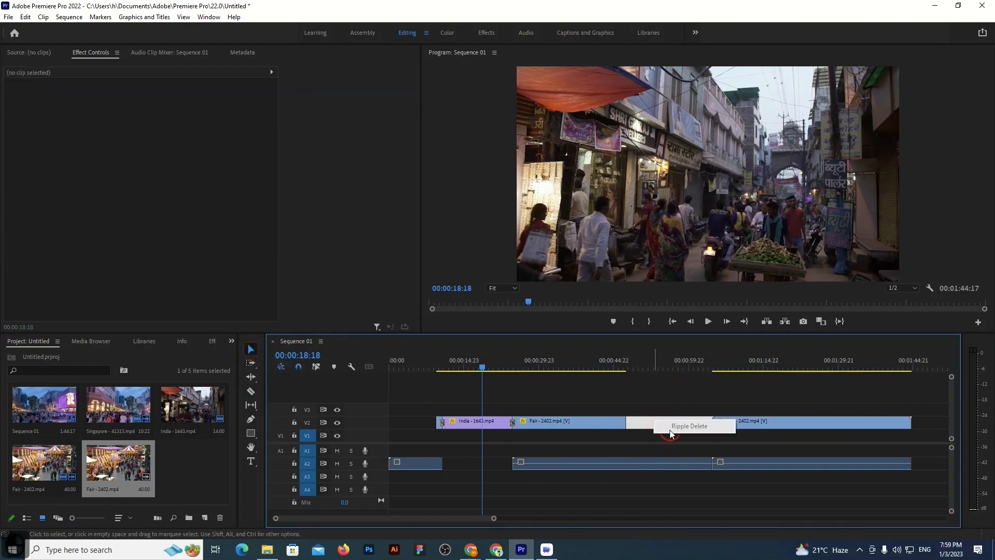
left_click_drag(766, 421, 683, 421)
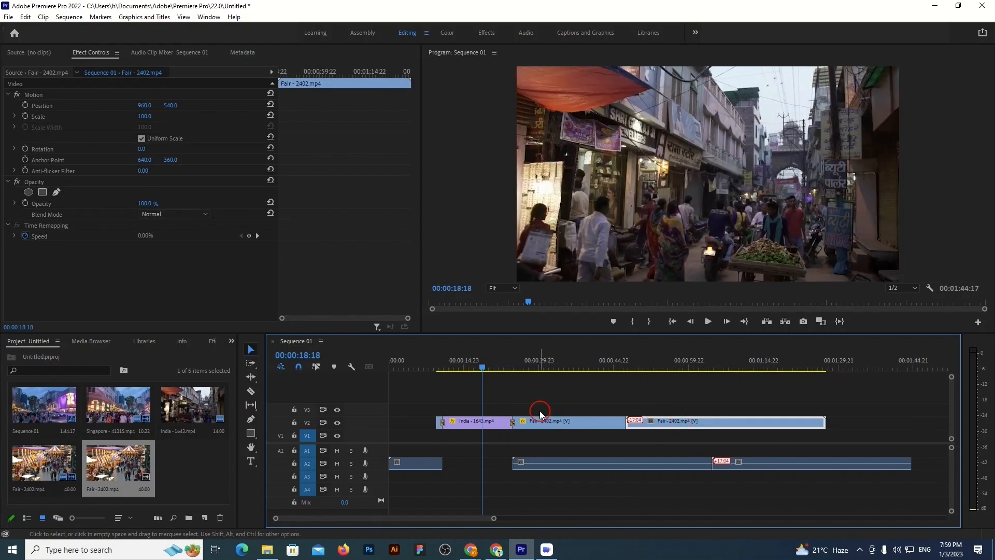
Add a Film Dissolve transition at the cut between the two Fair clips on track V2
left_click_drag(476, 364, 624, 366)
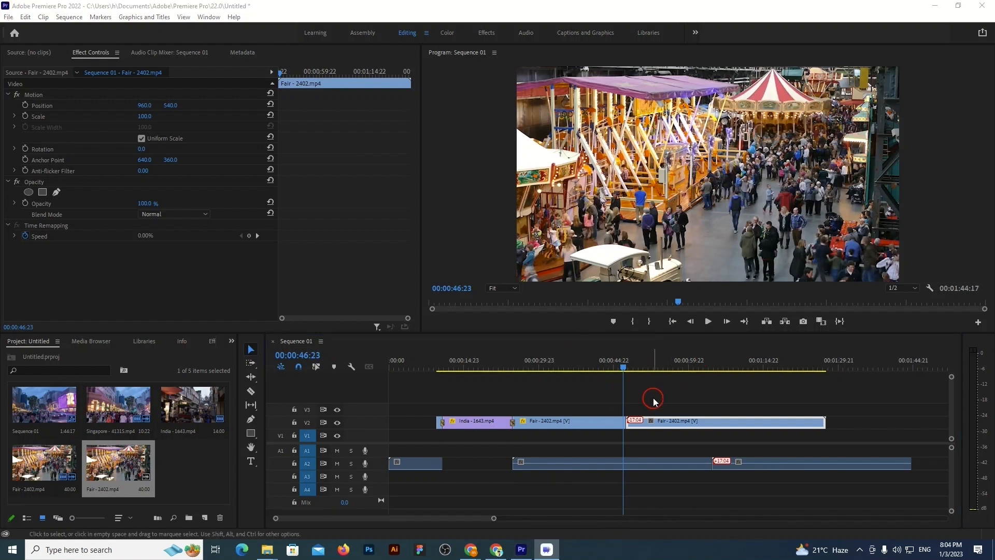
left_click_drag(623, 370, 624, 369)
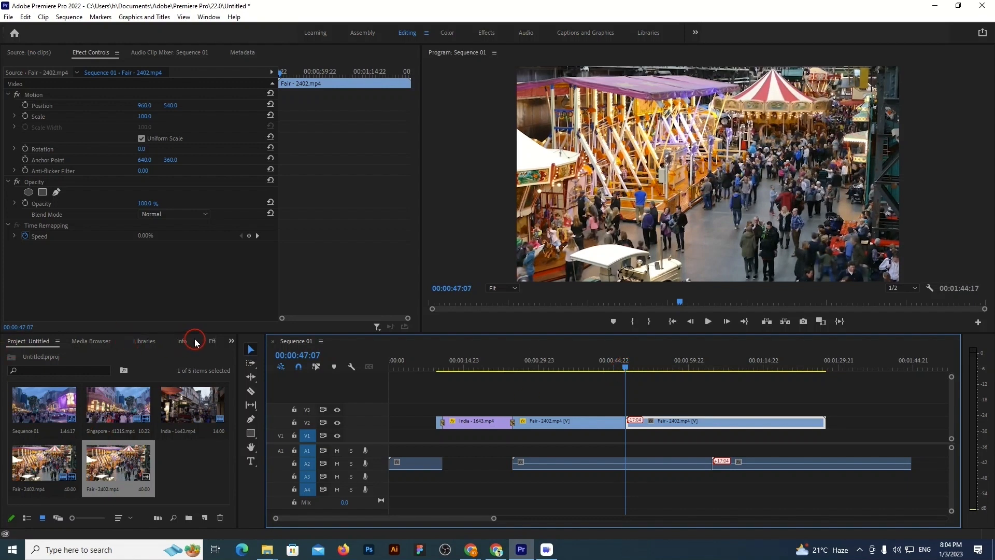
left_click(213, 342)
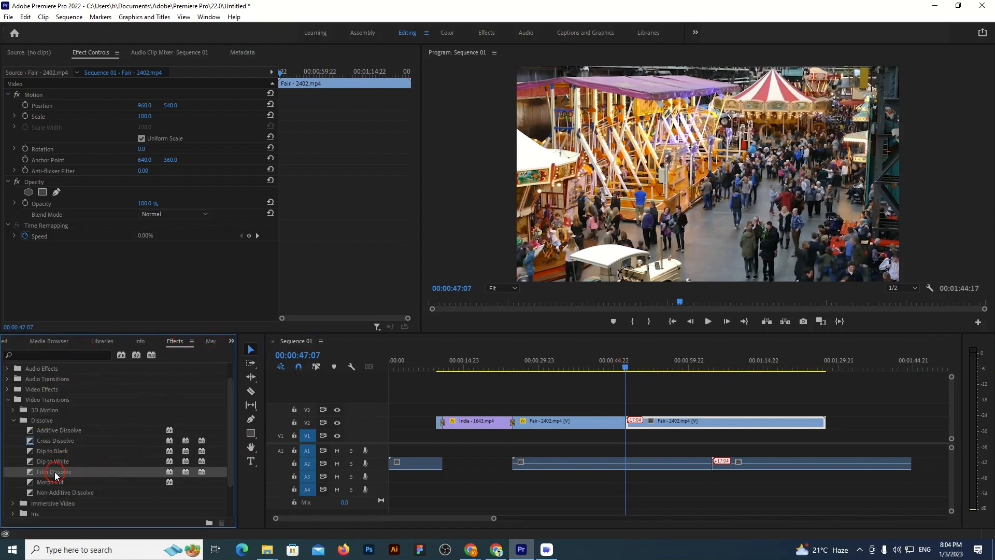
left_click_drag(63, 472, 127, 474)
left_click_drag(324, 473, 628, 422)
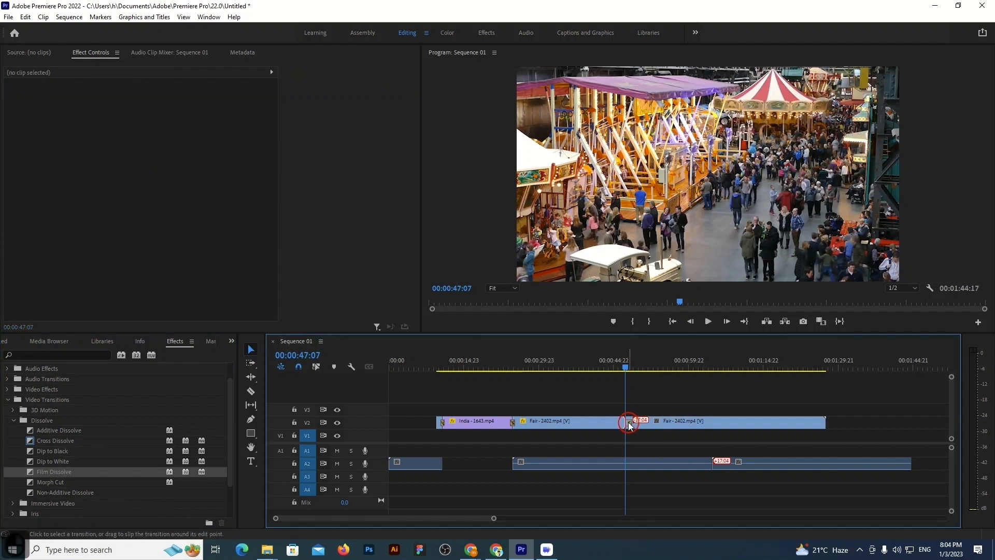
Set the duration of the Film Dissolve between the two Fair clips to 25 frames
double_click(629, 422)
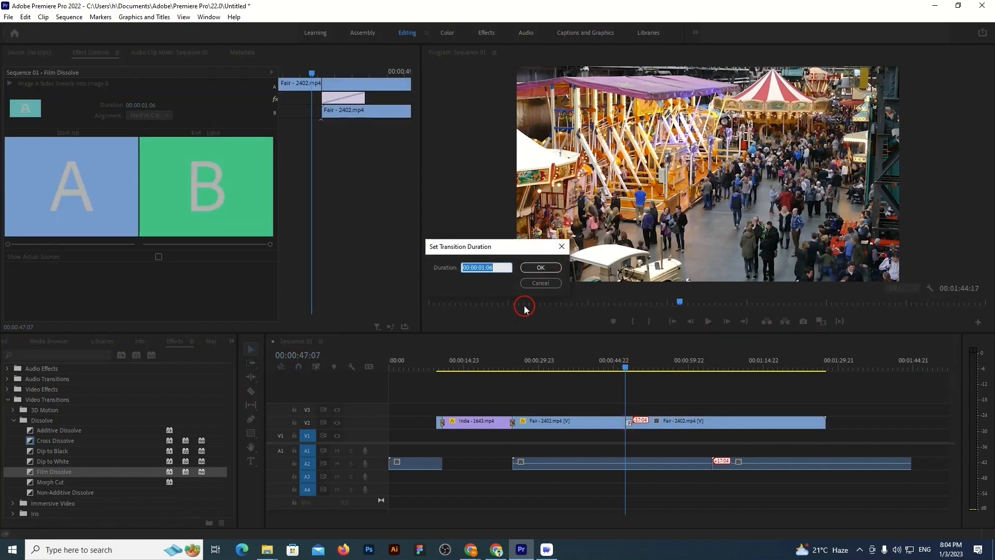
type("25")
left_click(537, 269)
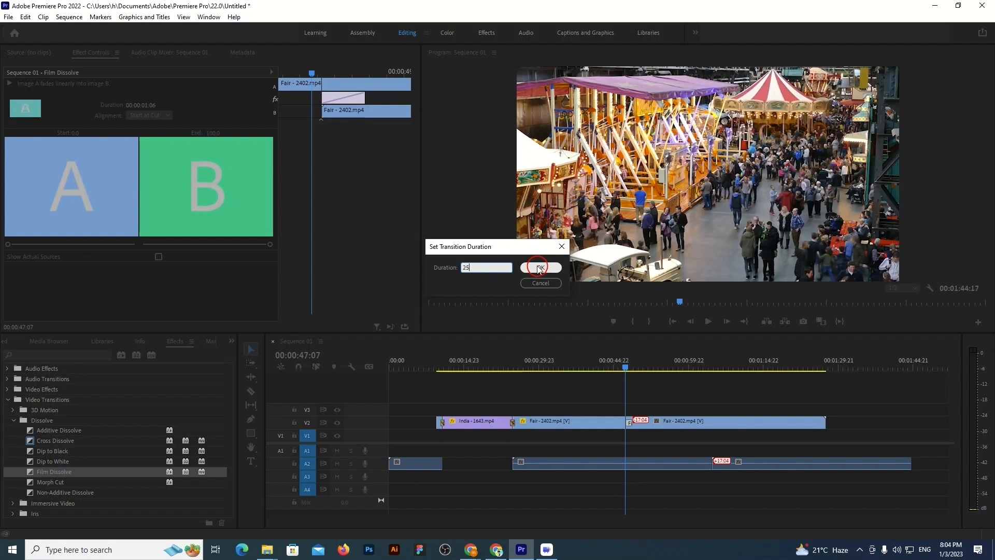
left_click(658, 386)
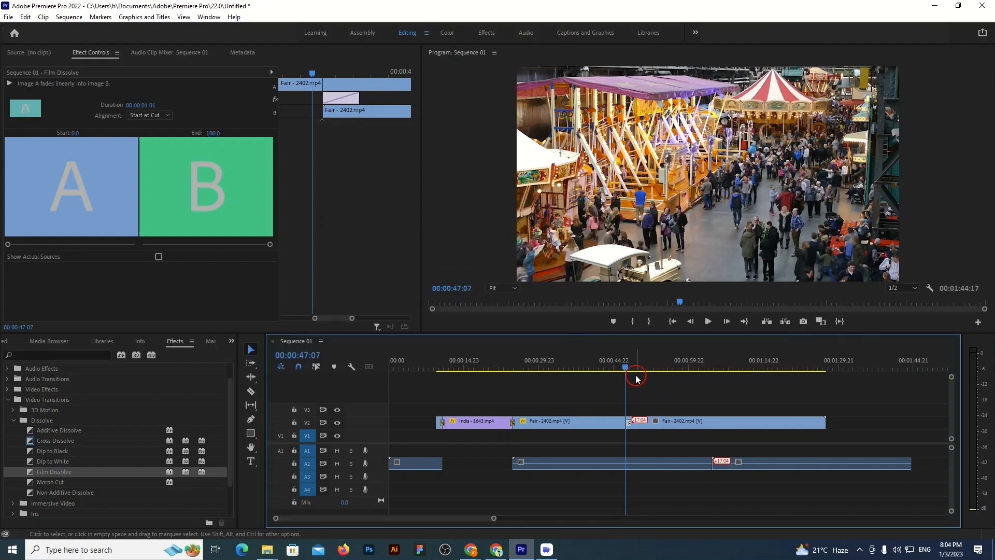
Play back the Film Dissolve between the two Fair clips from just before the cut
mouse_move(625, 368)
left_mouse_down()
mouse_move(604, 368)
mouse_move(614, 369)
left_mouse_up()
left_click(708, 322)
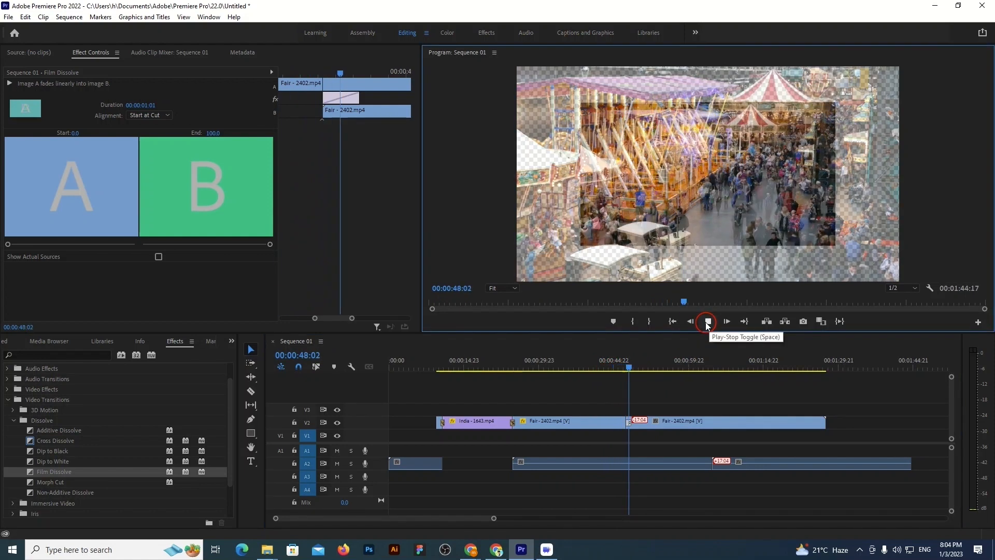
left_click(708, 321)
left_click_drag(641, 367, 622, 367)
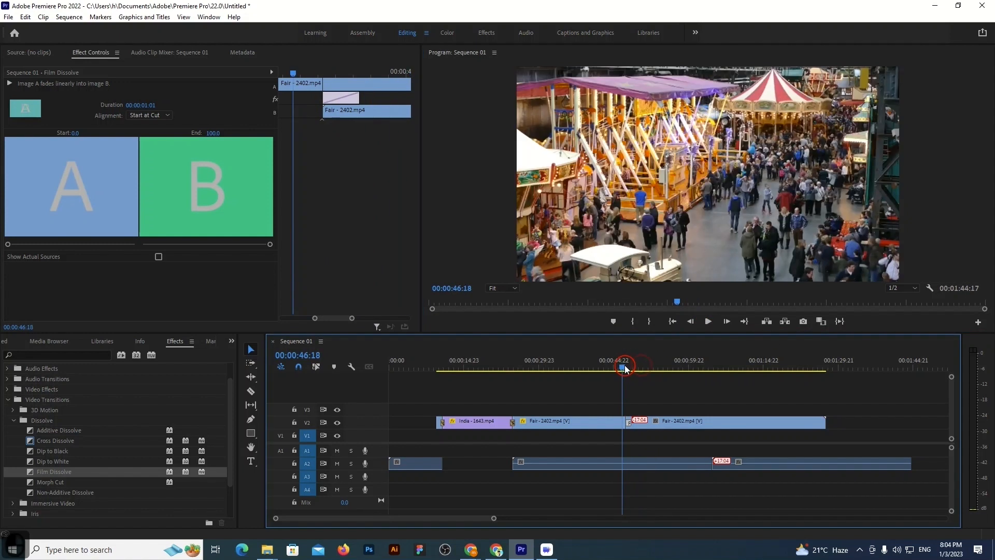
Scale the second Fair clip up to about 152.8 so that it fills the frame
left_click(702, 422)
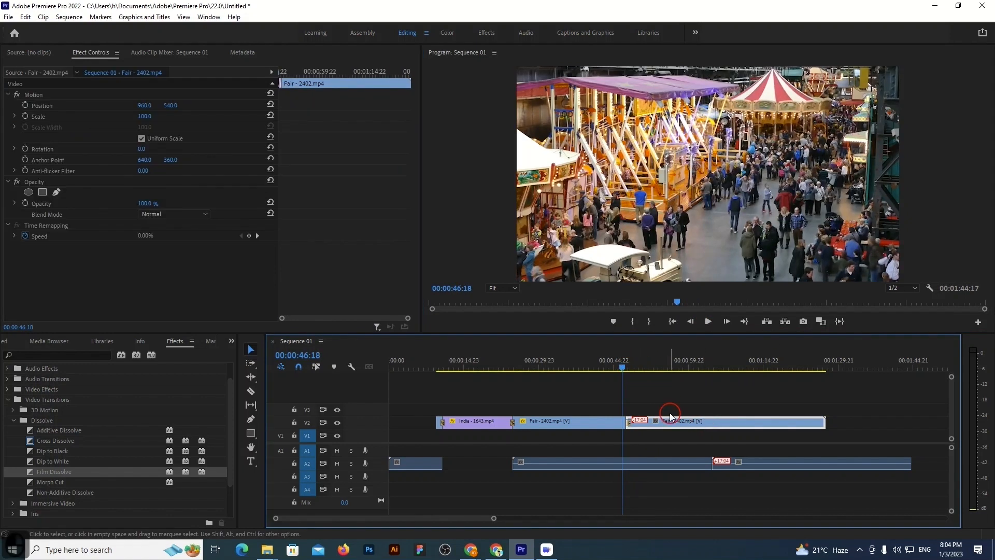
left_click(630, 367)
left_click_drag(630, 367, 633, 367)
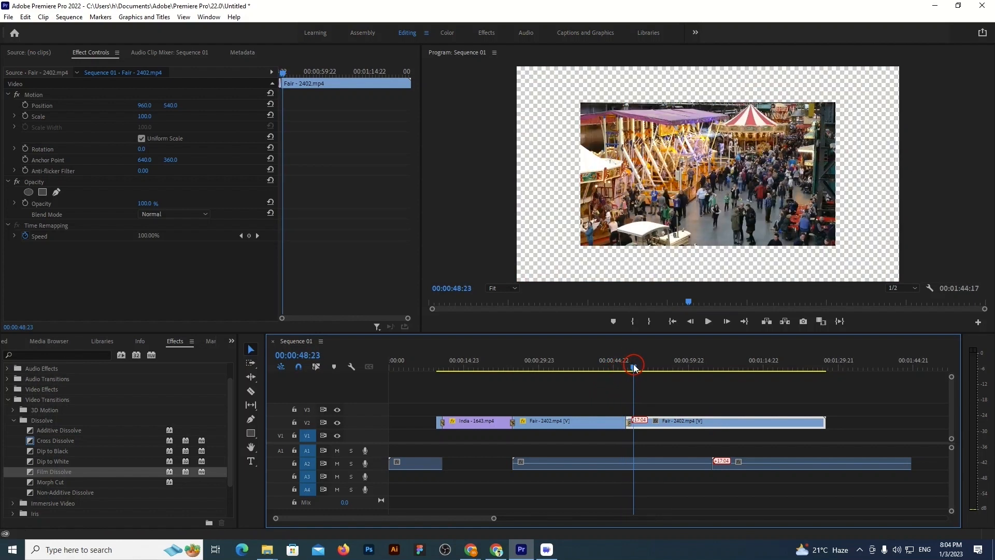
left_click(838, 71)
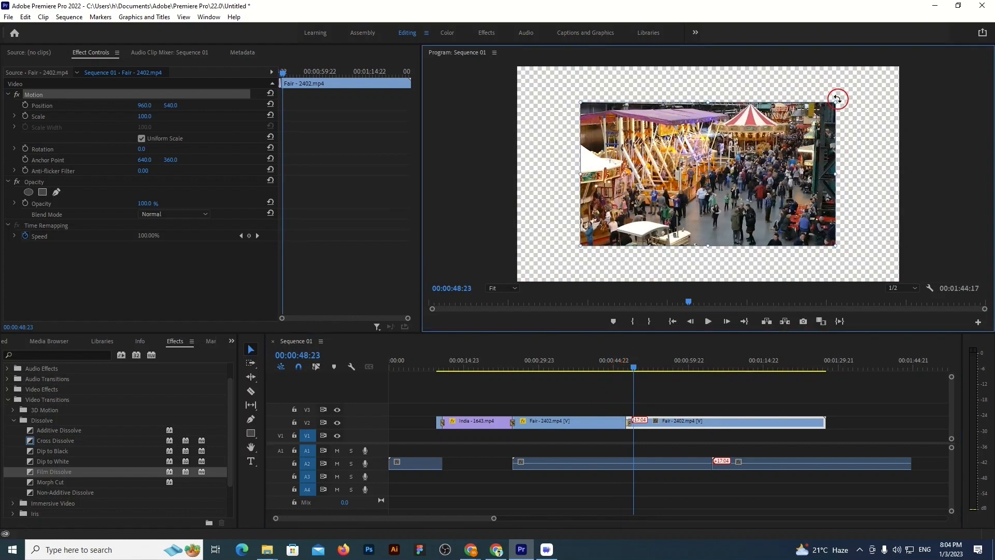
left_click_drag(838, 103, 891, 63)
Play back the Film Dissolve into the enlarged Fair clip twice to check it
left_click_drag(633, 373, 615, 371)
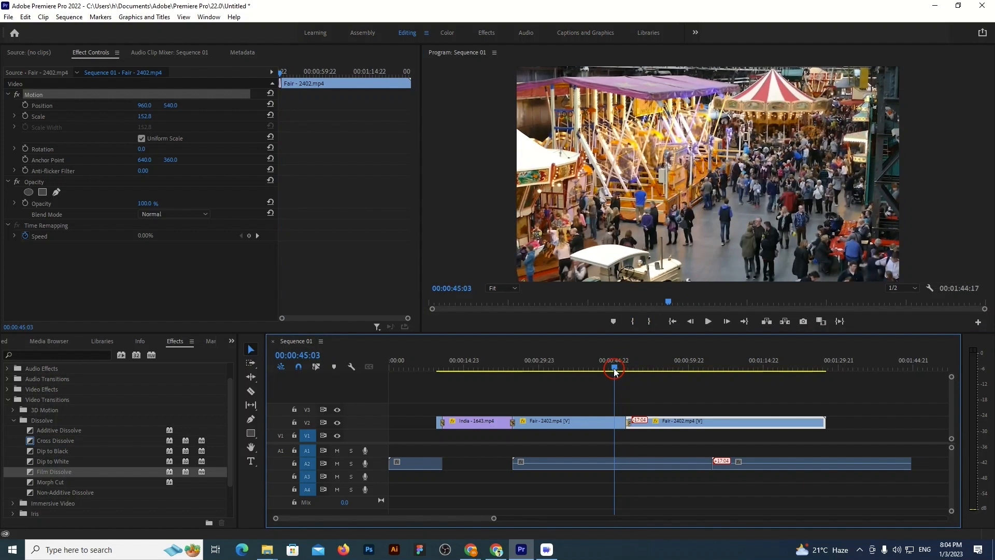
left_click(708, 321)
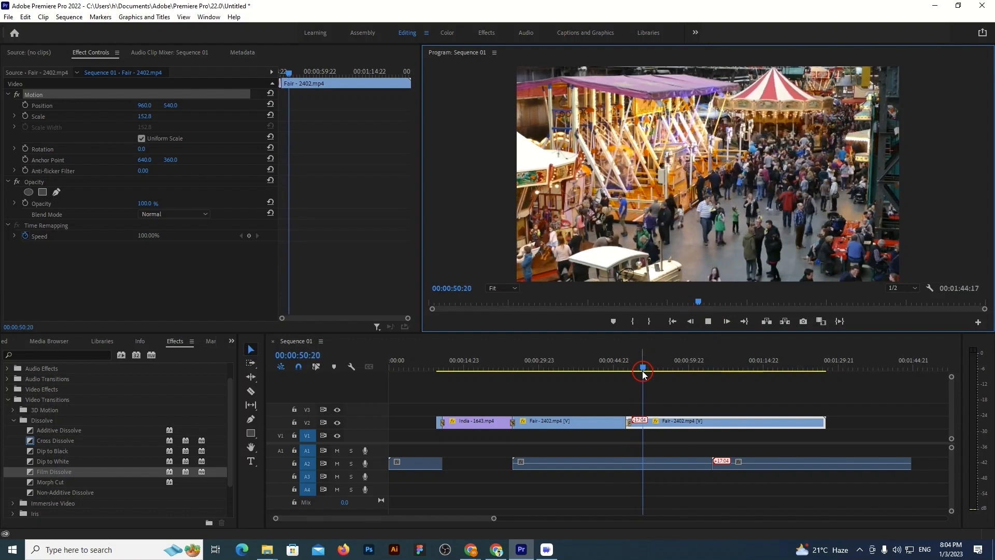
left_click_drag(648, 370, 615, 373)
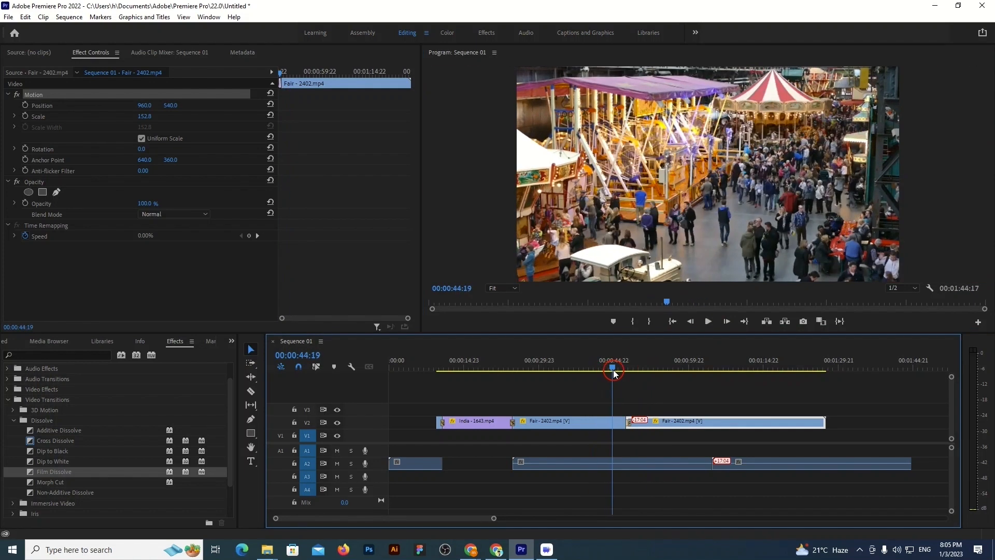
left_click(707, 321)
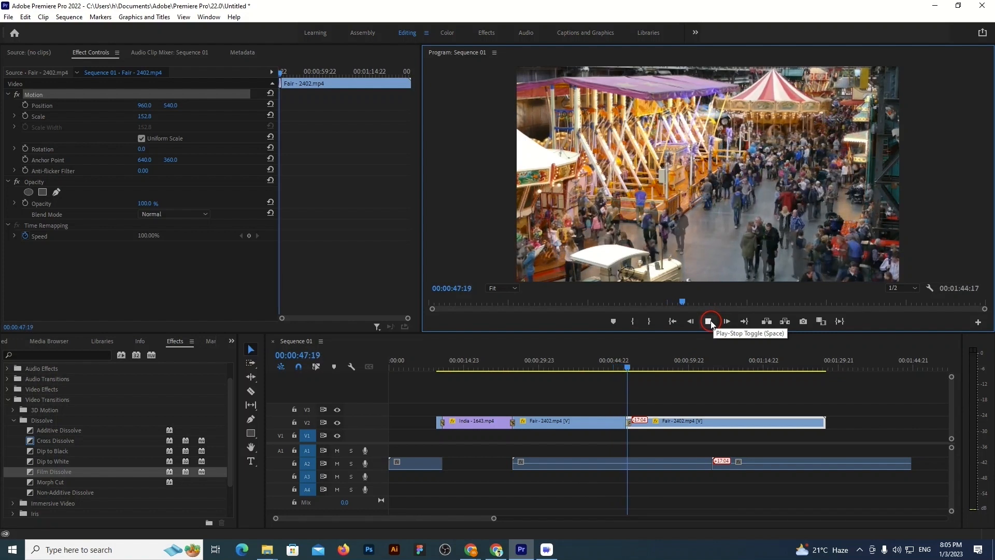
left_click(709, 321)
left_click(655, 422)
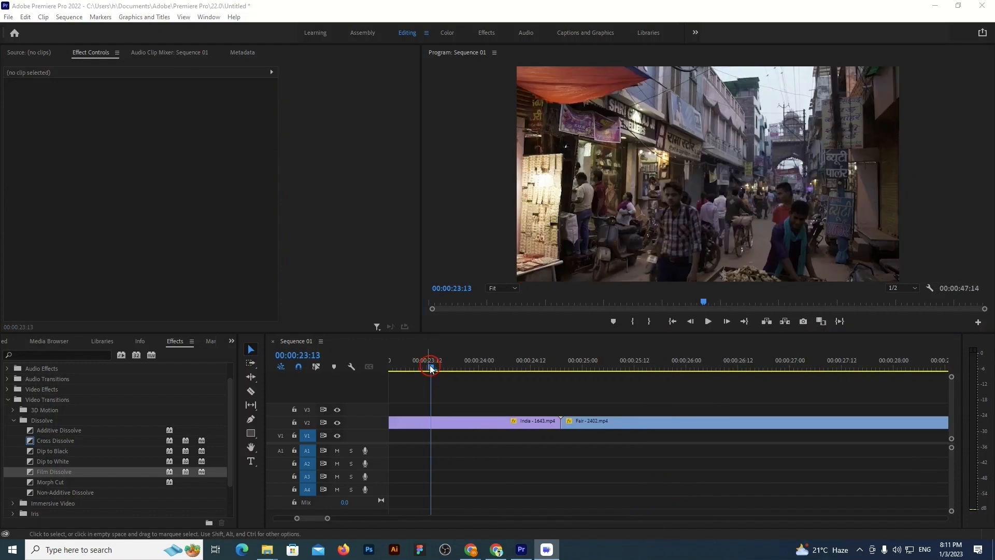
Place the playhead at the cut between the India and Fair clips, at 00:00:24:19
left_click_drag(430, 368, 559, 369)
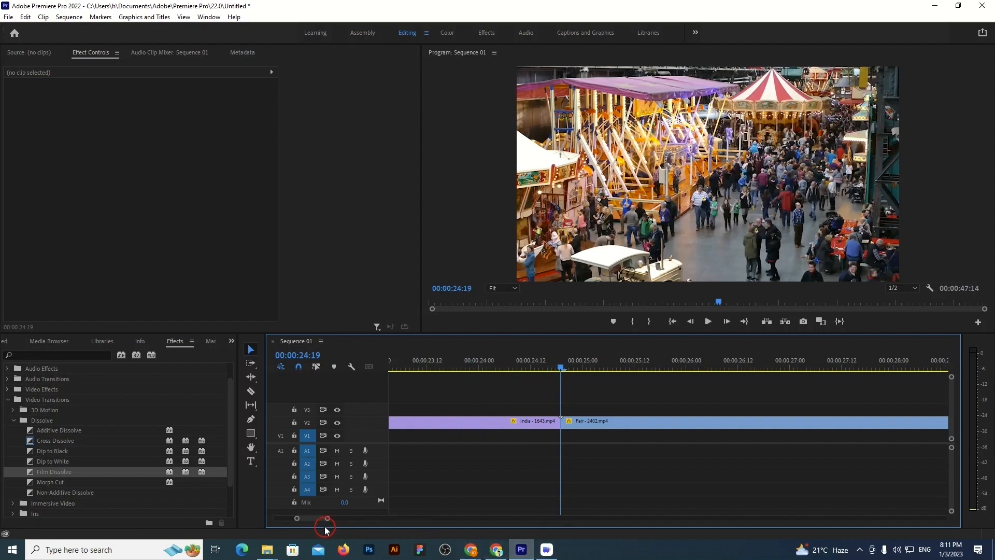
left_click_drag(328, 519, 322, 518)
left_click(630, 368)
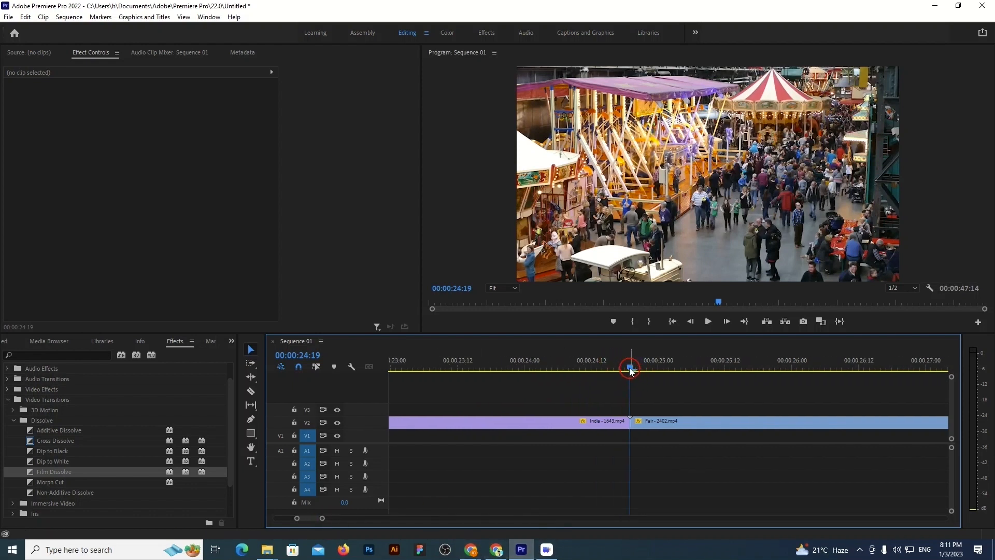
left_click_drag(631, 368, 630, 369)
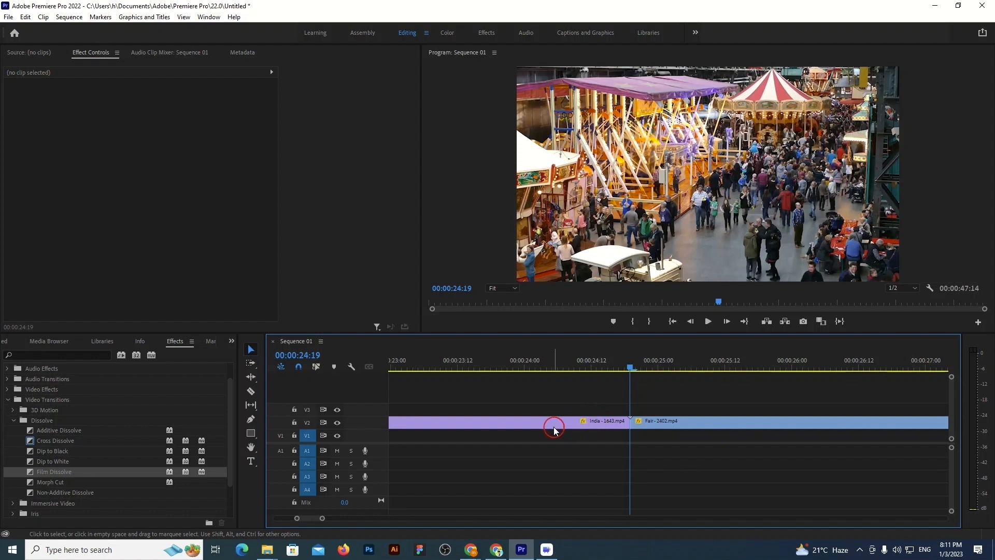
Move the playhead back five single frames from the India–Fair cut, then return it to the cut with one five-frame jump
key("Left")
key("Left")
key("Left")
key("Left")
key("Left")
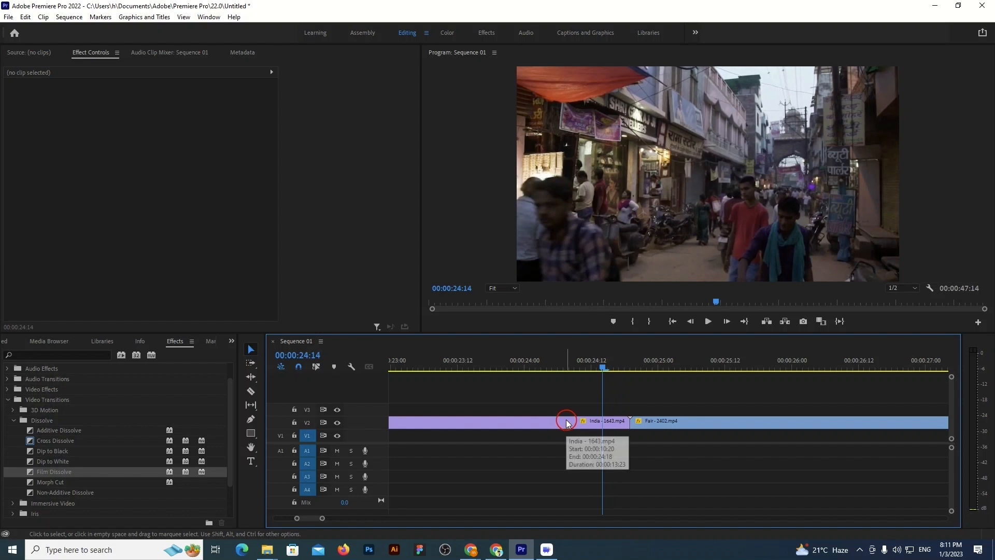
key("shift+Right")
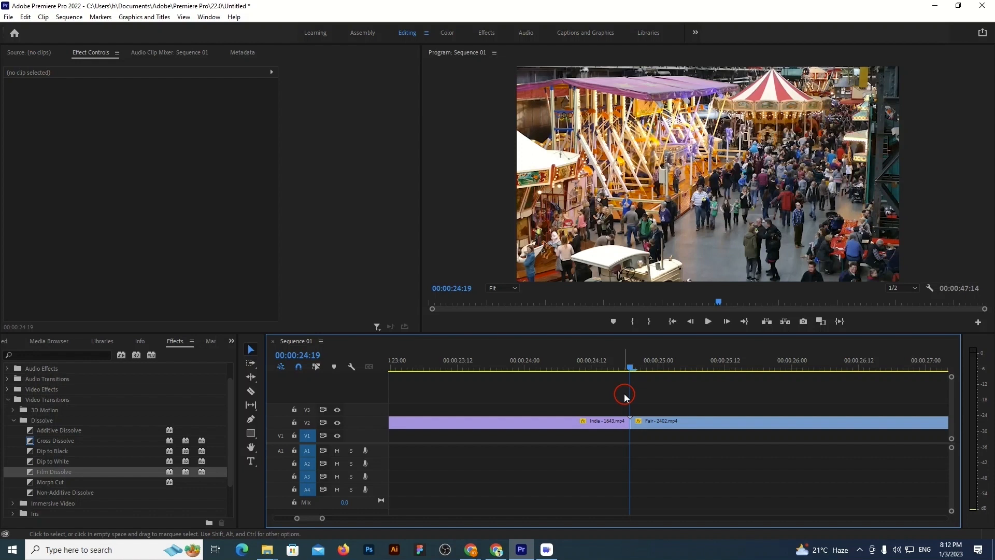
Split the India clip on track V2 five frames before its cut with the Fair clip, at 00:00:24:14
key("shift")
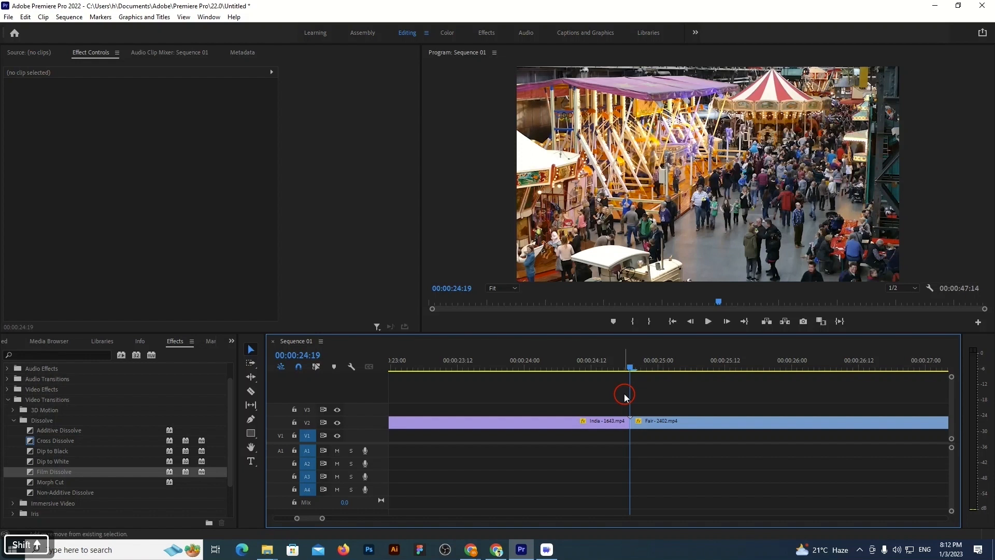
key("shift+Left")
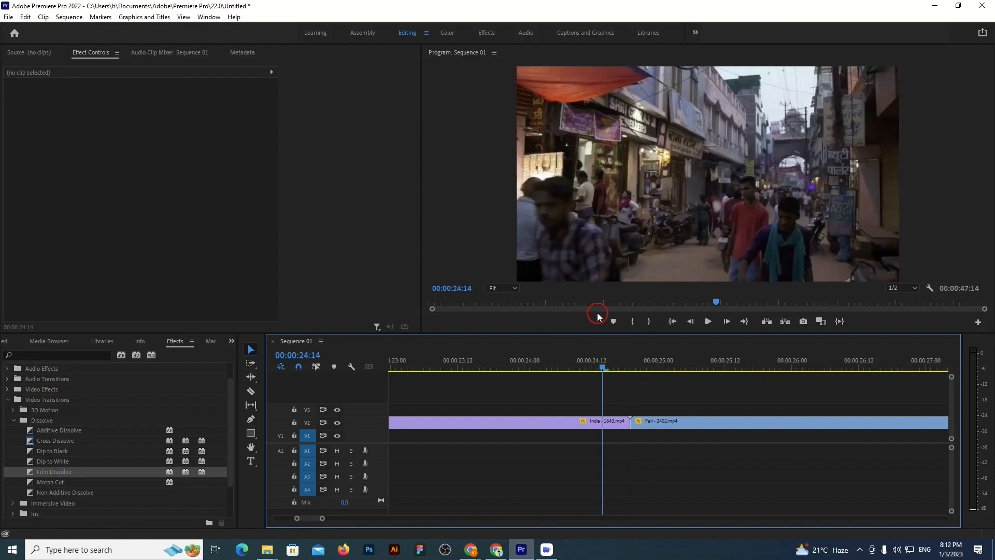
left_click(250, 391)
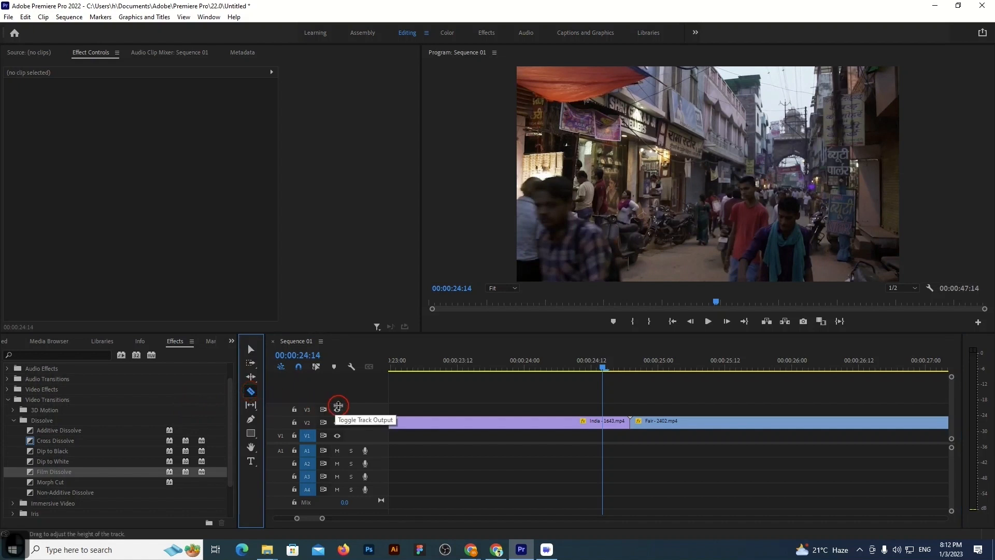
left_click(603, 420)
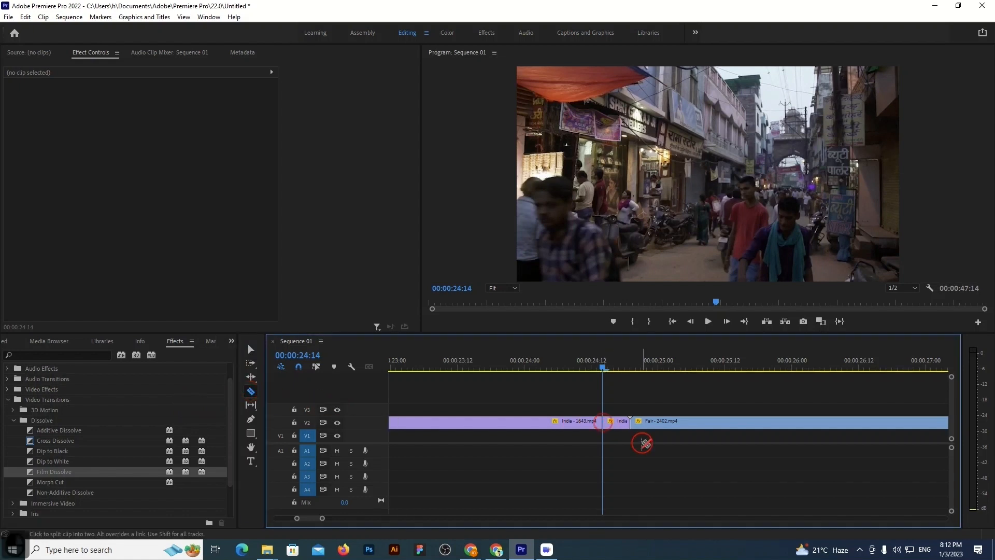
Split the Fair clip on track V2 five frames after its cut with the India clip, at 00:00:25:00
left_click_drag(603, 369, 629, 367)
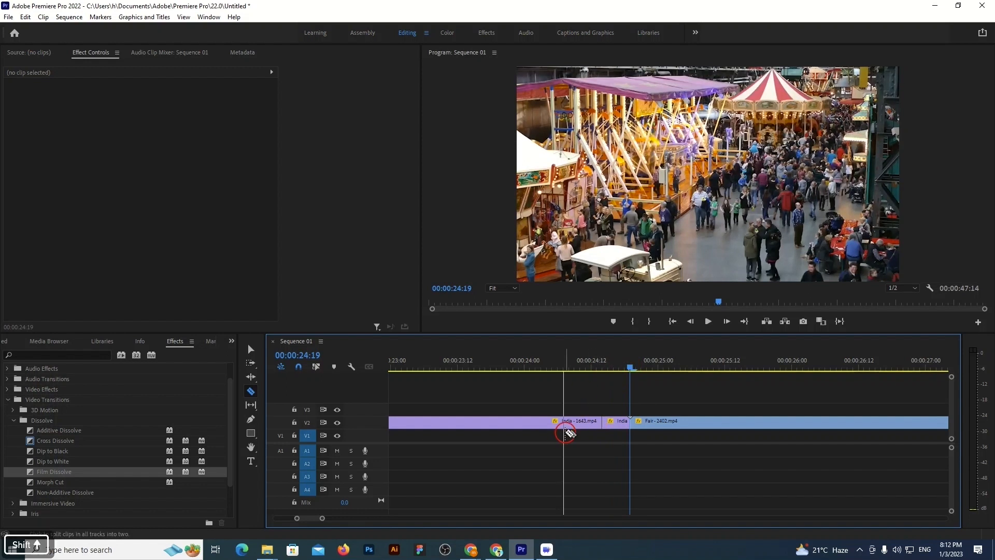
key("shift+Right")
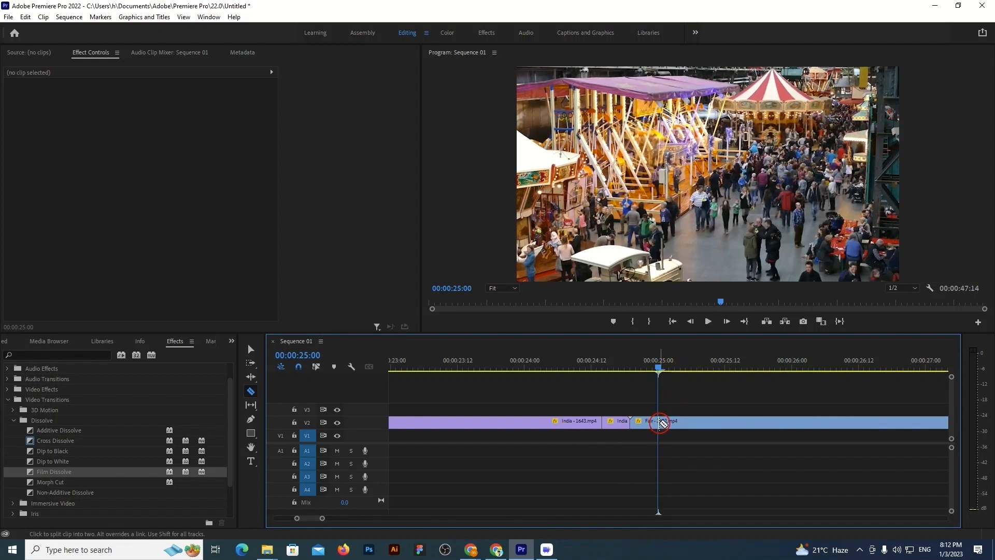
left_click(658, 423)
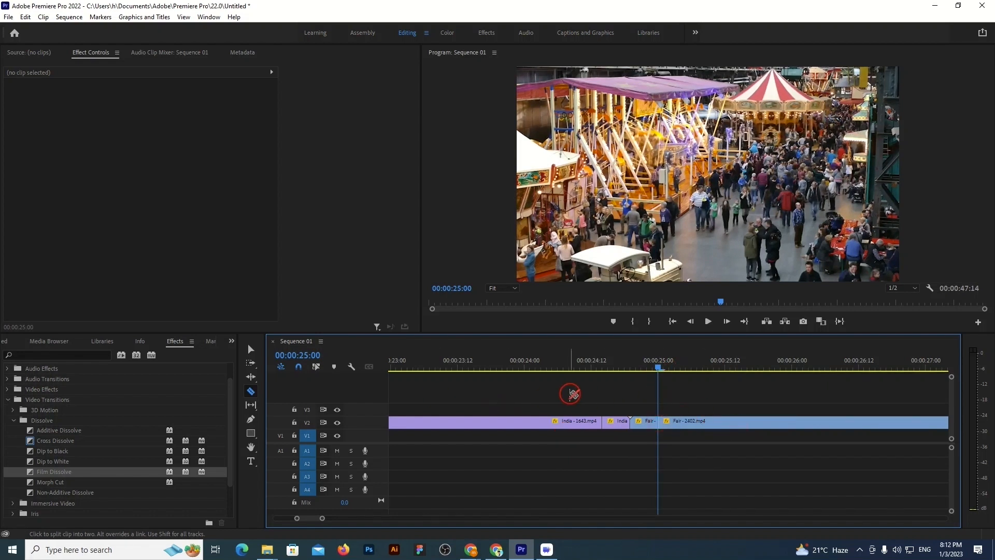
left_click_drag(658, 367, 618, 369)
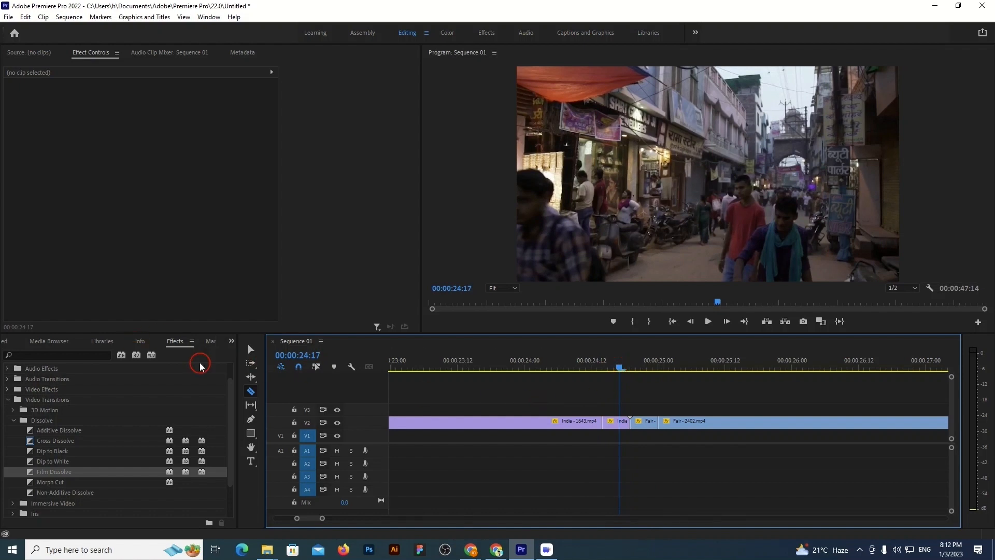
Select the short India segment before the cut on track V2 and place the playhead at its start, 00:00:24:14
left_click(250, 349)
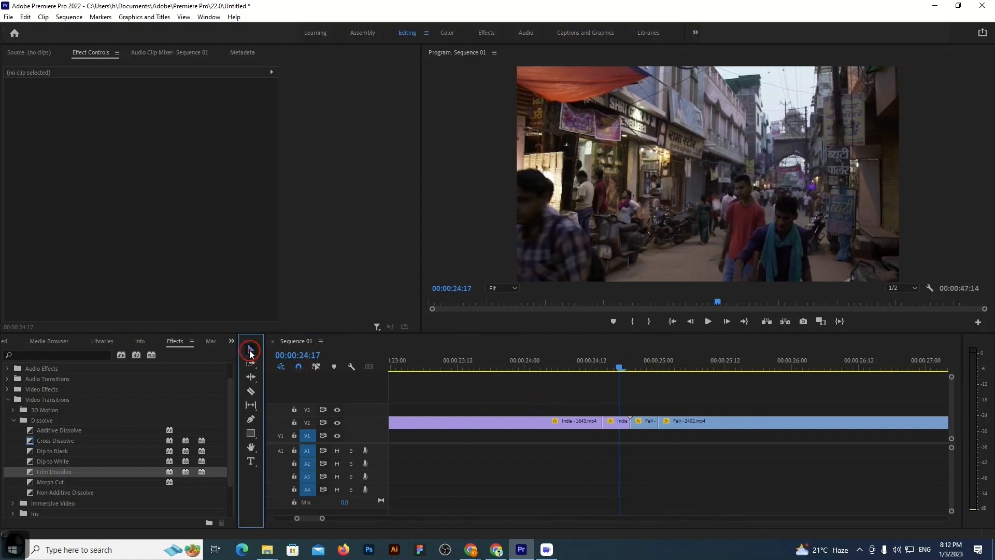
left_click(615, 425)
left_click(610, 369)
left_click_drag(610, 368, 605, 368)
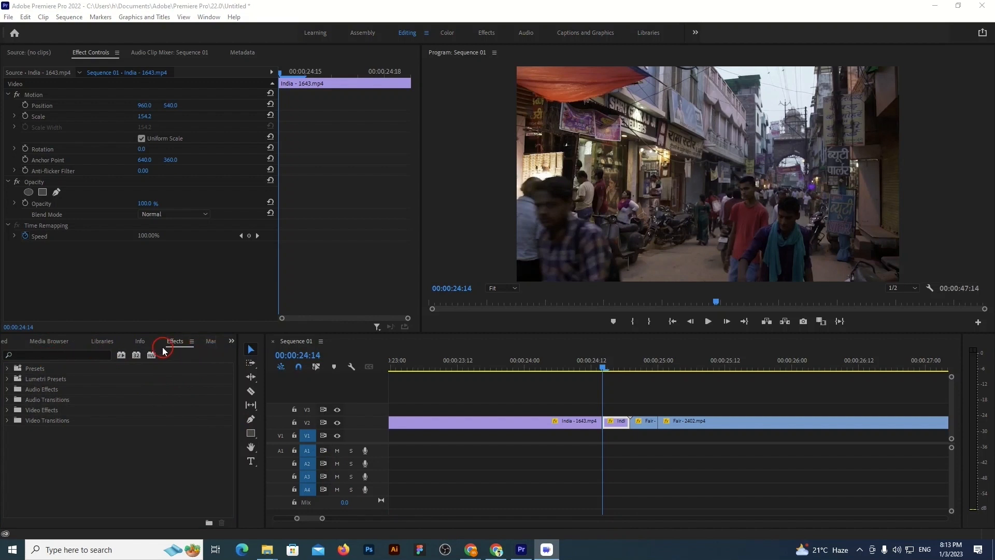
Find the Transform video effect and apply it to both short segments around the India–Fair cut
left_click(39, 355)
type("trans")
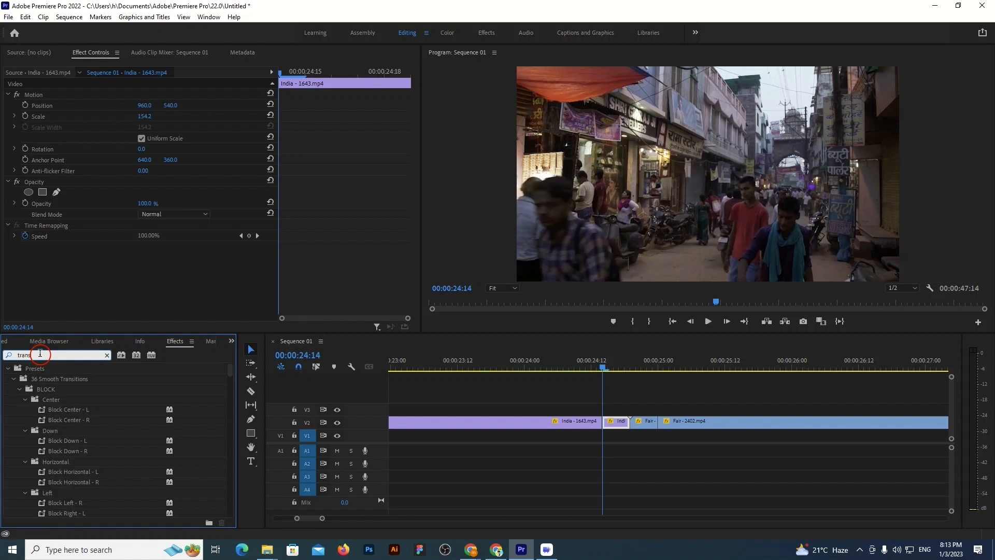
type("form")
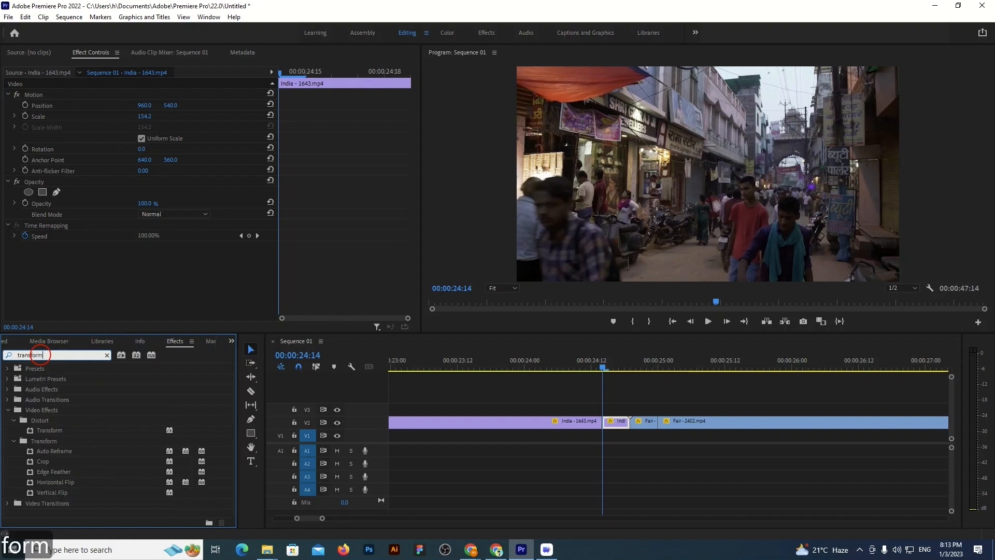
left_click_drag(46, 432, 618, 422)
left_click_drag(33, 432, 647, 424)
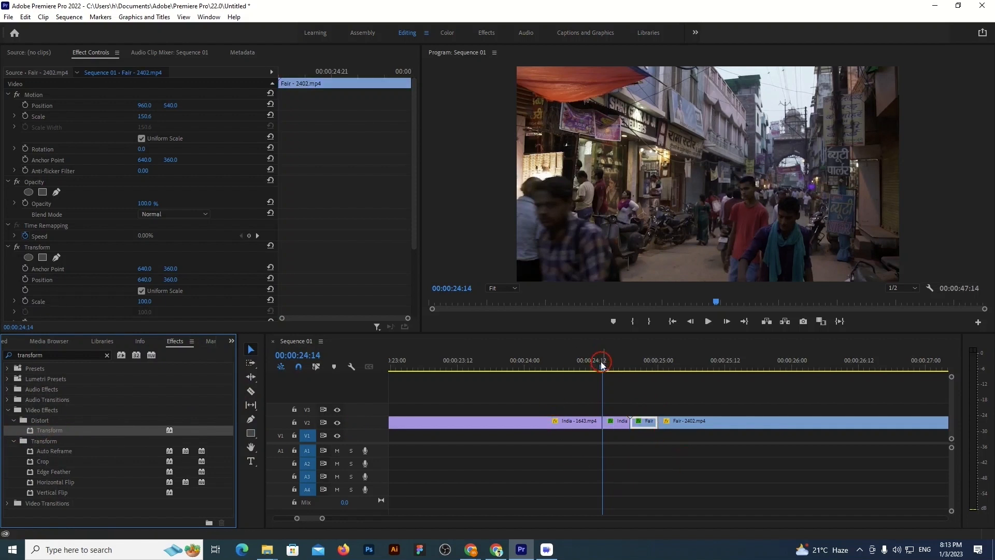
Add a Transform Scale keyframe of 100 at the start of the short India segment
left_click(614, 422)
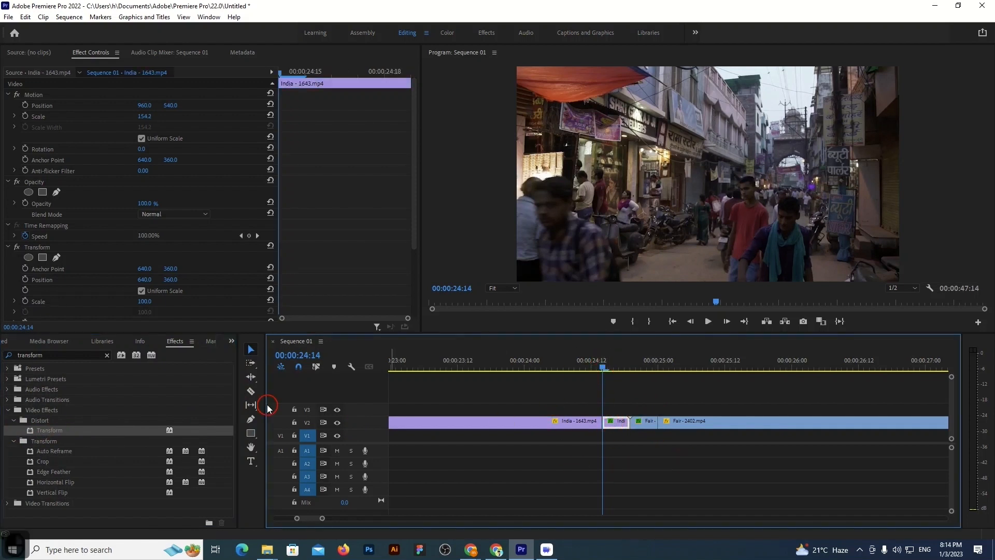
scroll(62, 251, "down", 3)
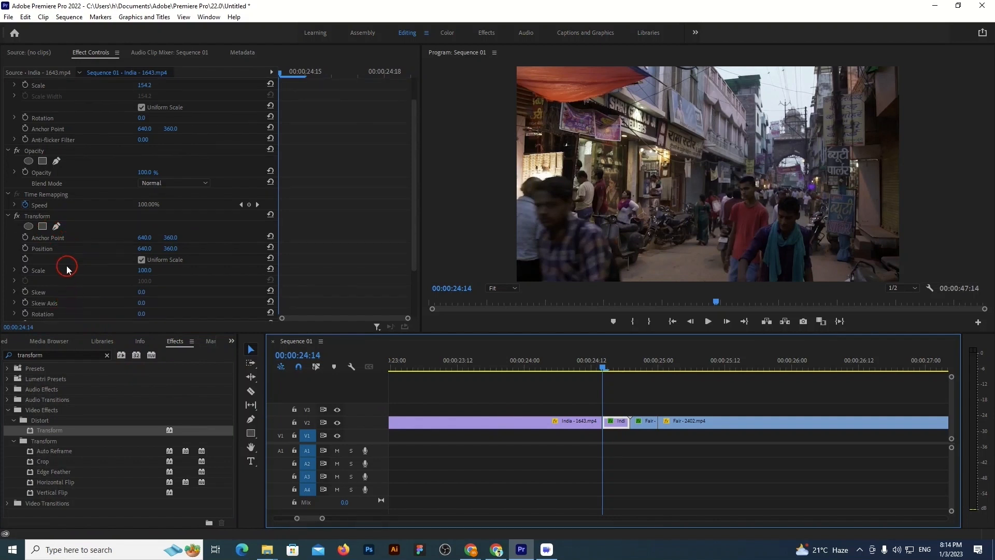
scroll(180, 271, "down", 1)
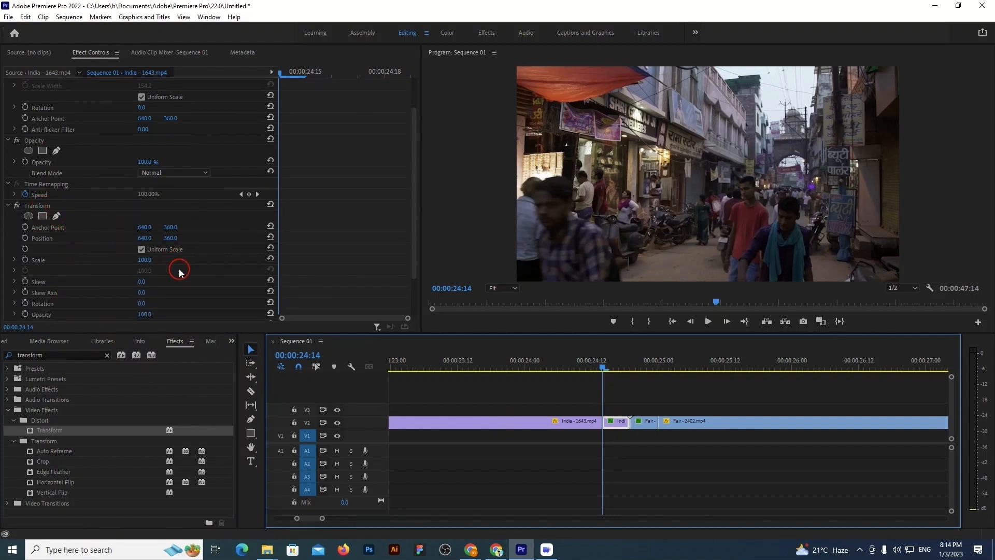
left_click(24, 259)
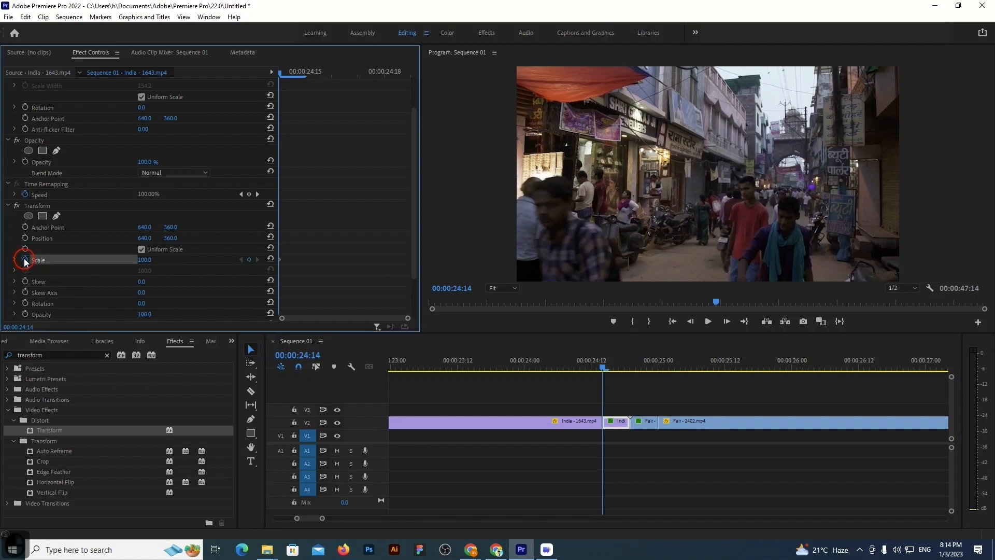
left_click(146, 260)
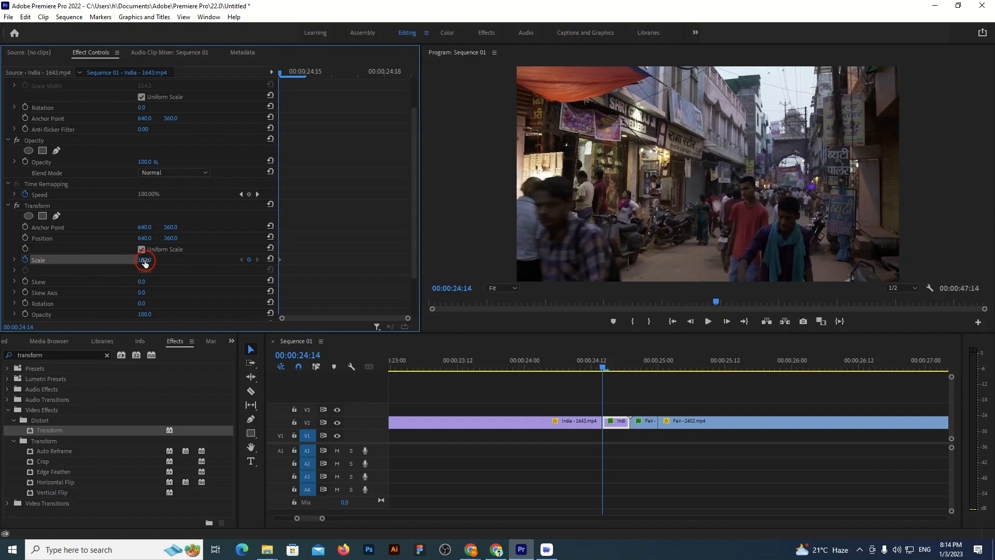
Add a Transform Scale keyframe of 180 at the end of the short India segment, at 00:00:24:19
left_click(601, 379)
left_click_drag(602, 369, 629, 368)
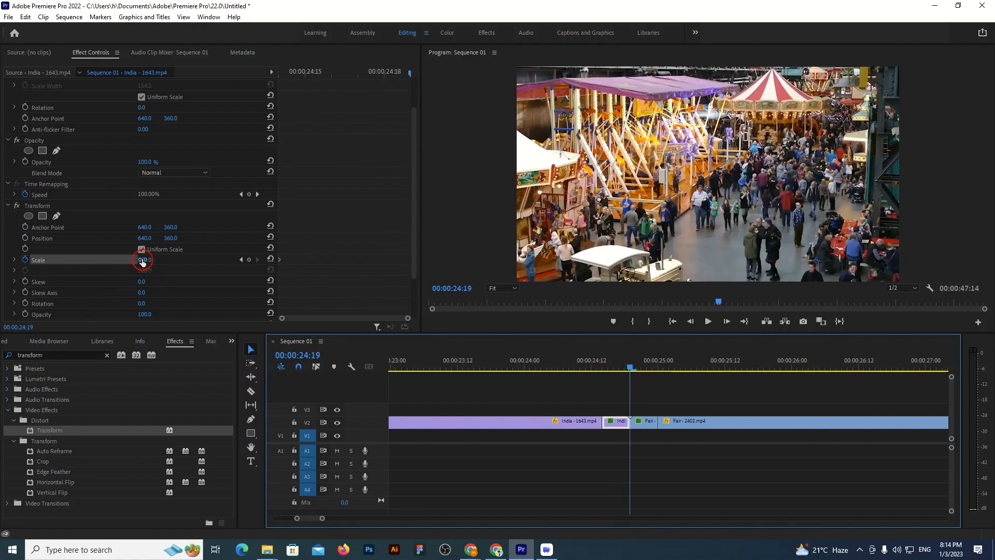
left_click(143, 260)
type("180")
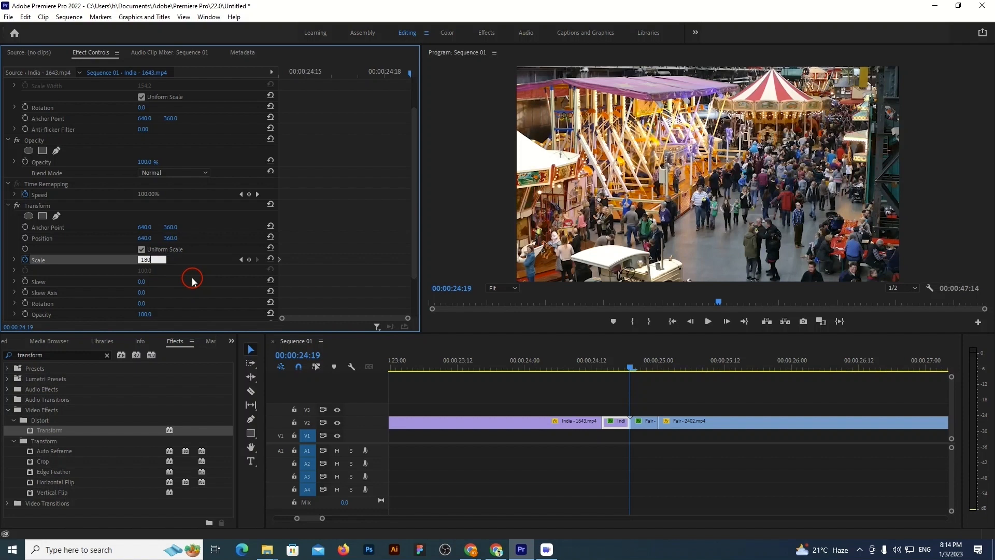
key("Return")
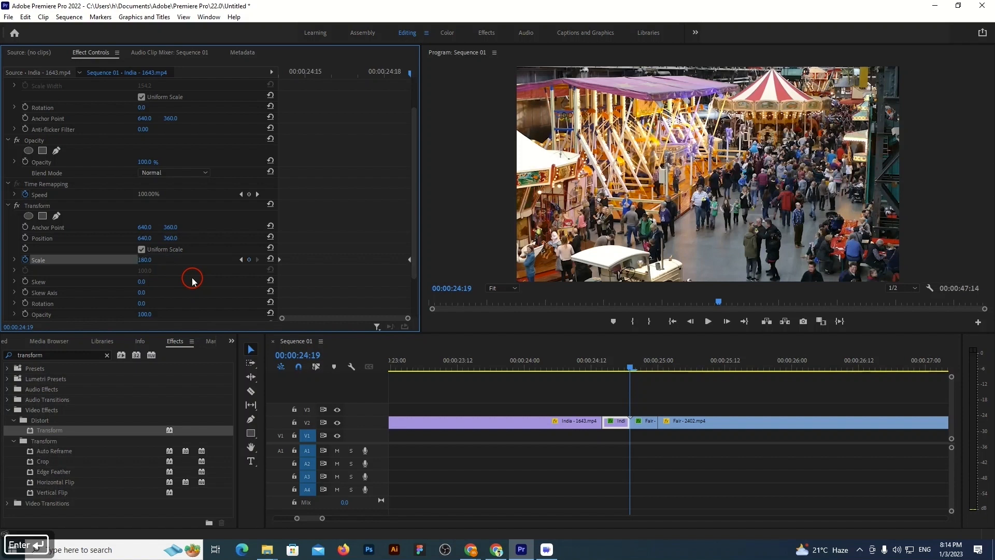
Turn off the composition's shutter angle in the short India segment's Transform effect and set its Shutter Angle to 360
scroll(179, 268, "down", 3)
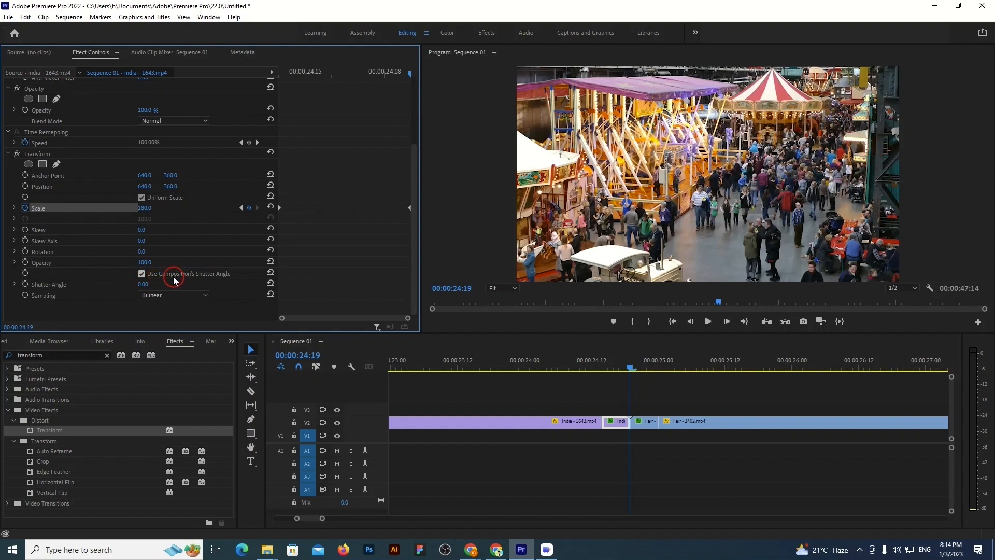
left_click(141, 274)
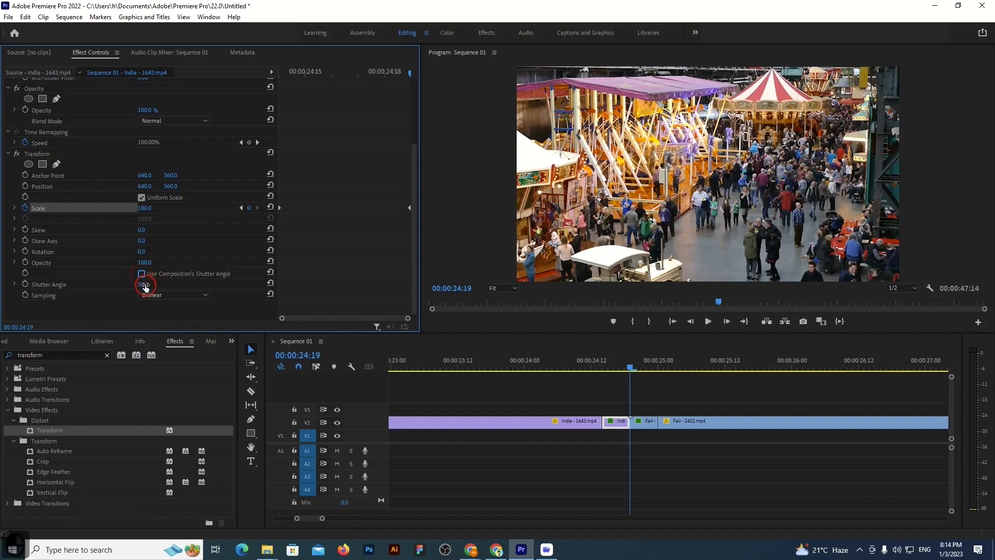
left_click(146, 283)
double_click(160, 281)
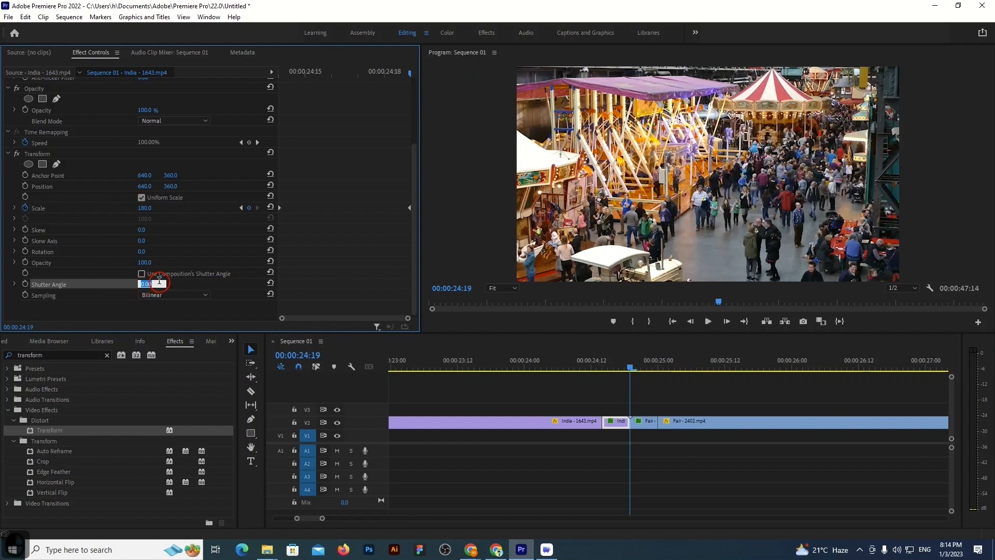
type("360")
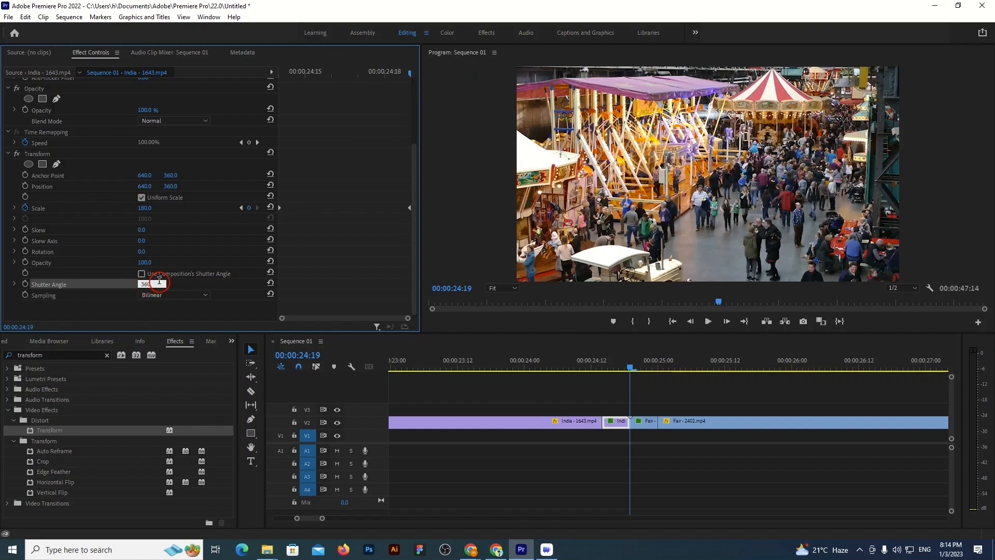
key("Return")
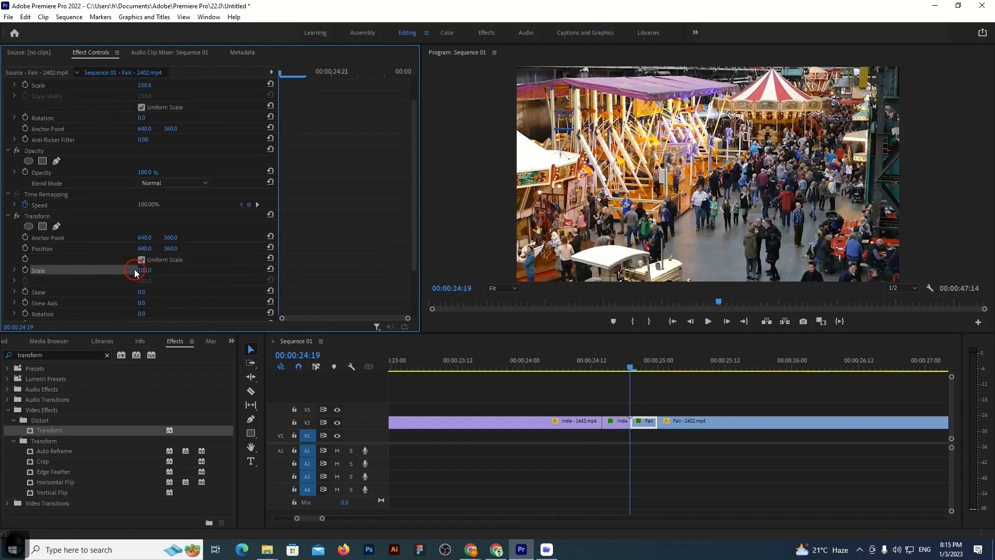
Add a Transform Scale keyframe of 180 at the start of the short Fair segment, at 00:00:24:19
left_click(145, 270)
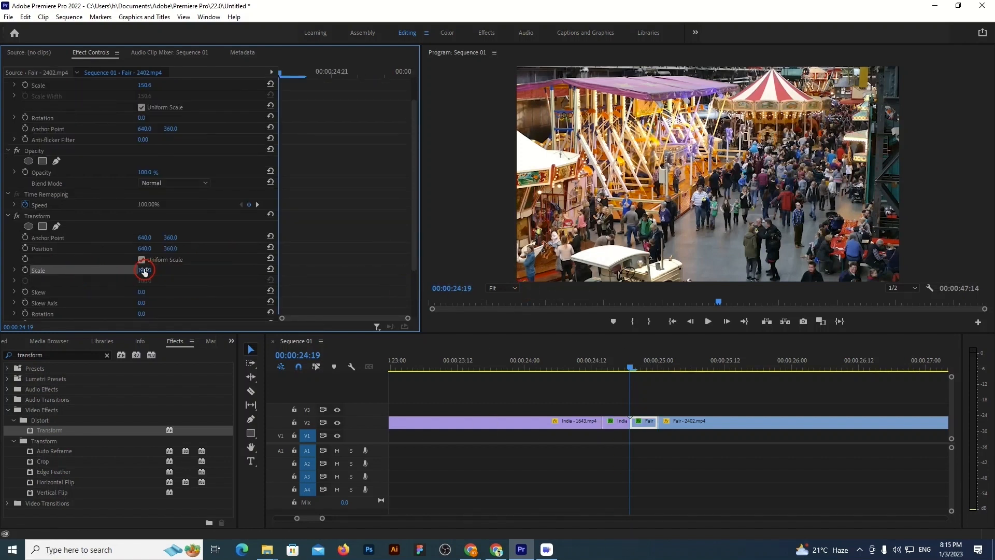
left_click(144, 270)
type("180")
left_click(24, 270)
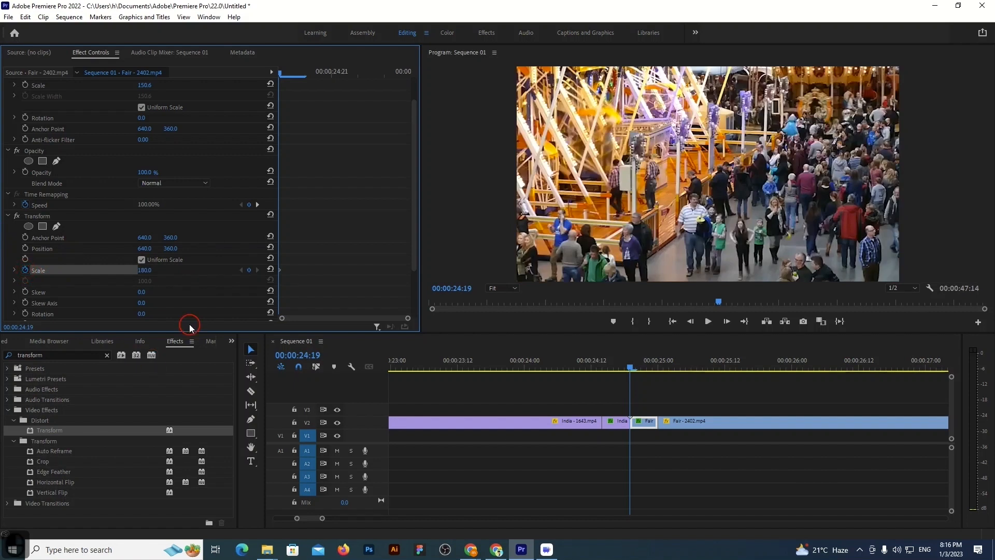
Turn off the composition's shutter angle in the short Fair segment's Transform effect and set its Shutter Angle to 360
scroll(192, 272, "down", 3)
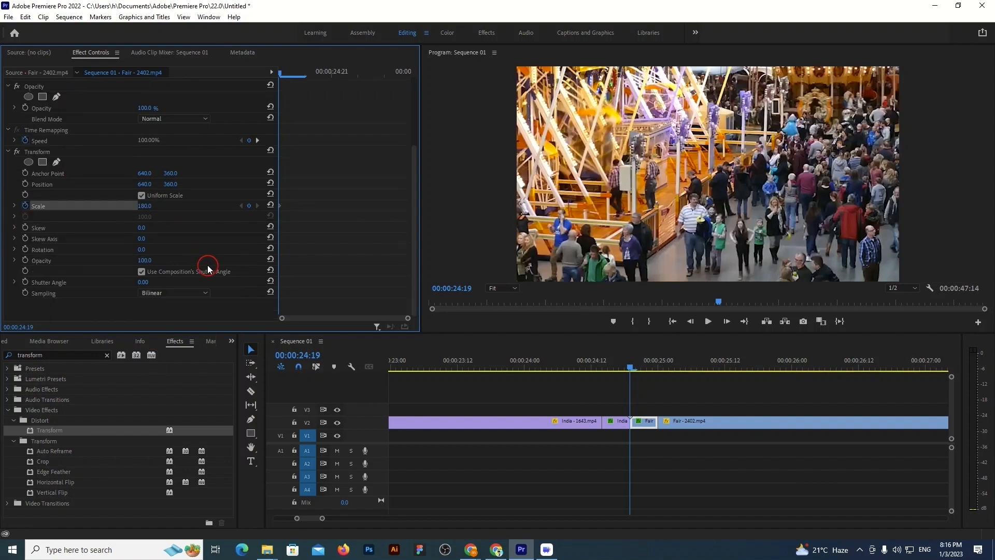
left_click(142, 272)
left_click(144, 284)
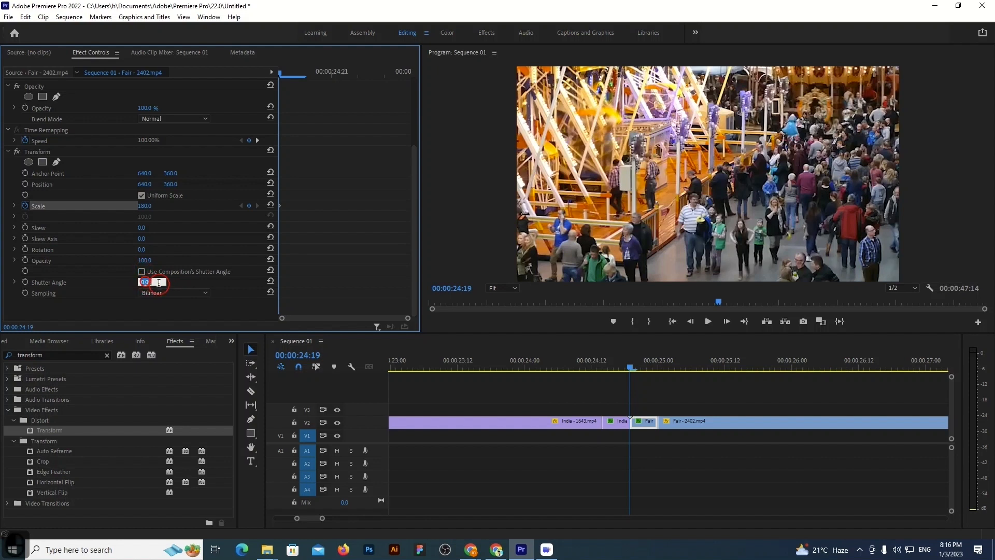
type("360")
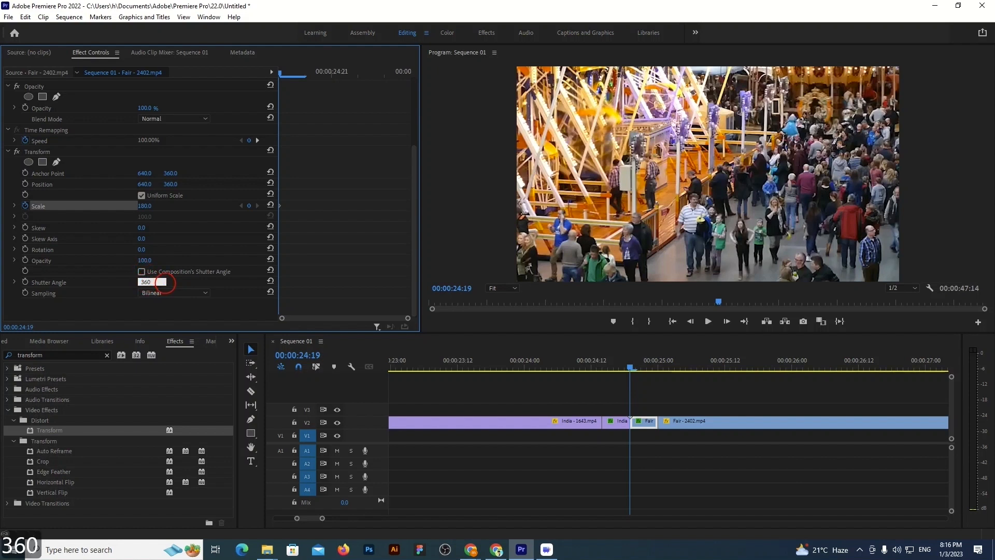
key("Return")
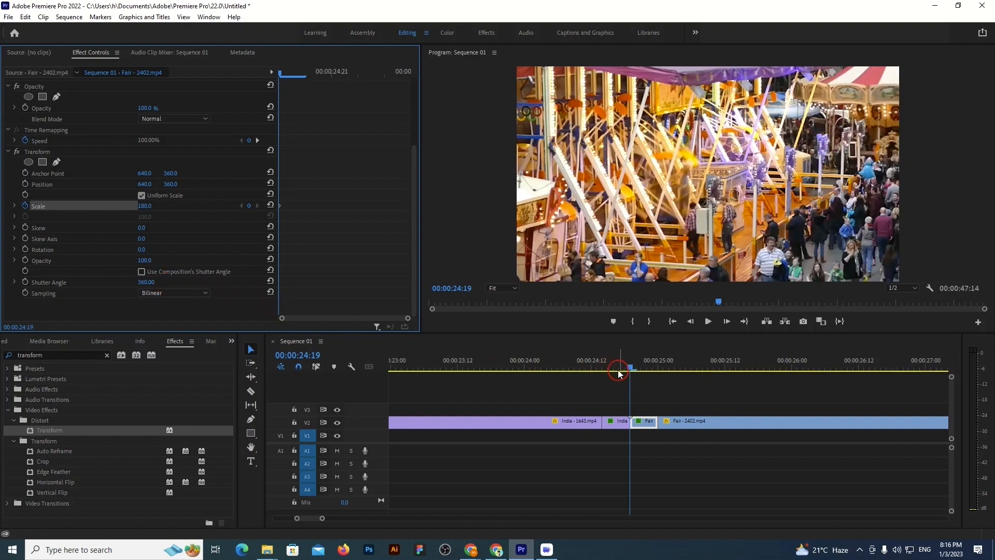
Add a Transform Scale keyframe of 100 at the end of the short Fair segment, at 00:00:25:00
left_click_drag(633, 369, 658, 369)
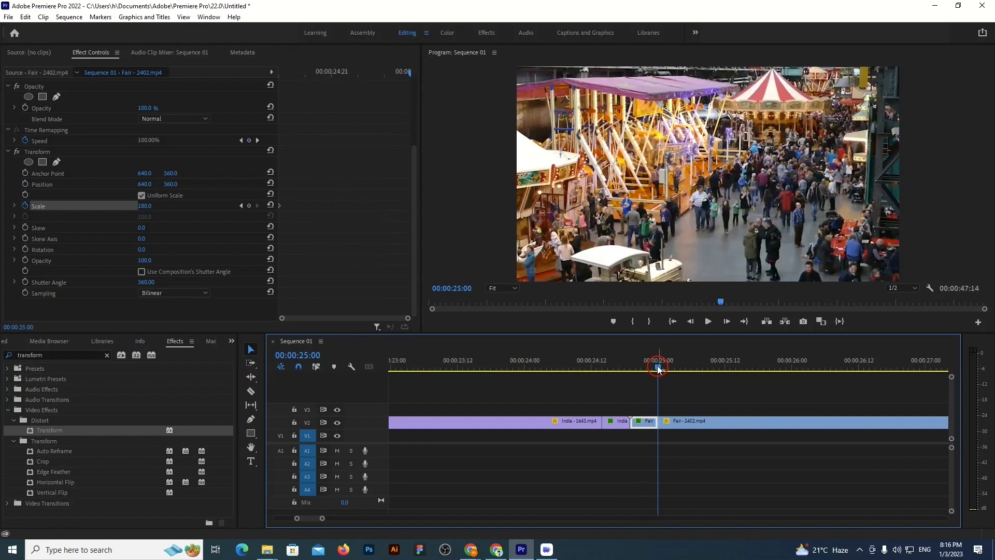
left_click(146, 206)
type("100")
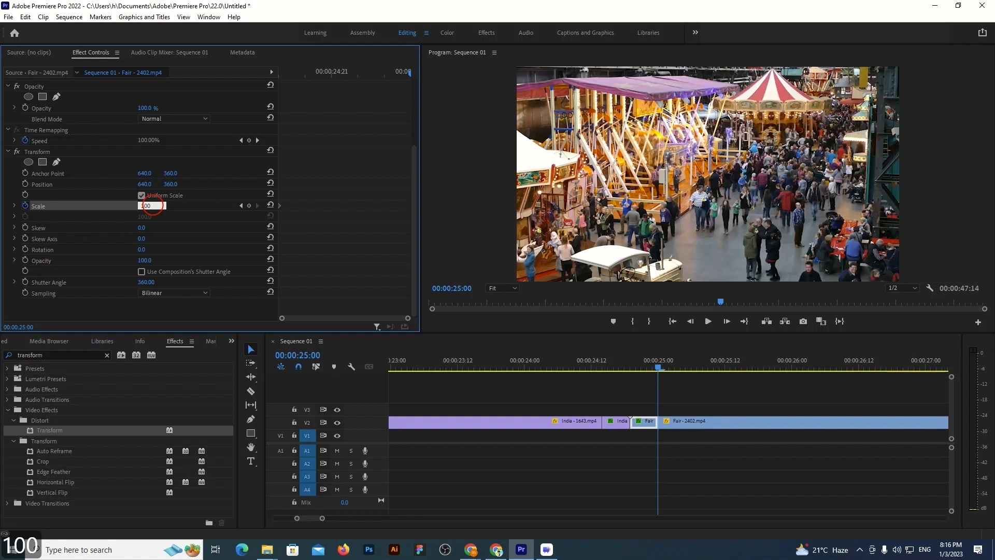
key("Return")
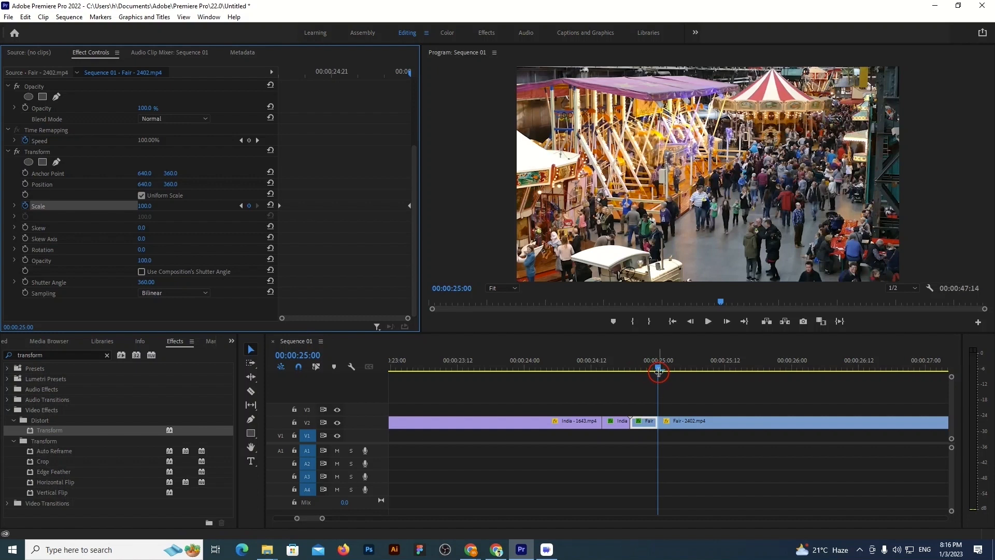
Play the zoom transition across the India–Fair cut several times, returning the playhead to before the short India segment after each pass
left_click_drag(661, 370, 536, 350)
left_click(708, 322)
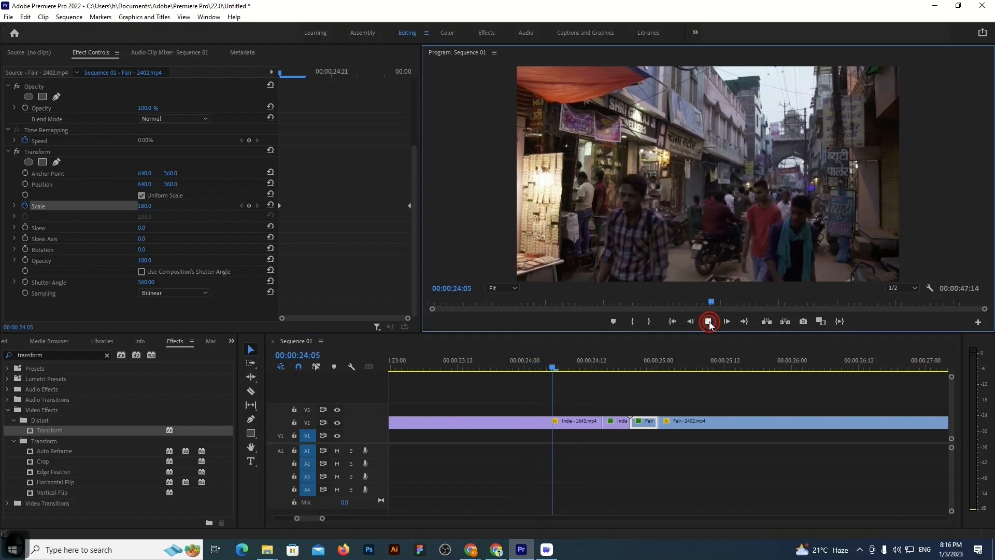
left_click_drag(758, 361, 502, 353)
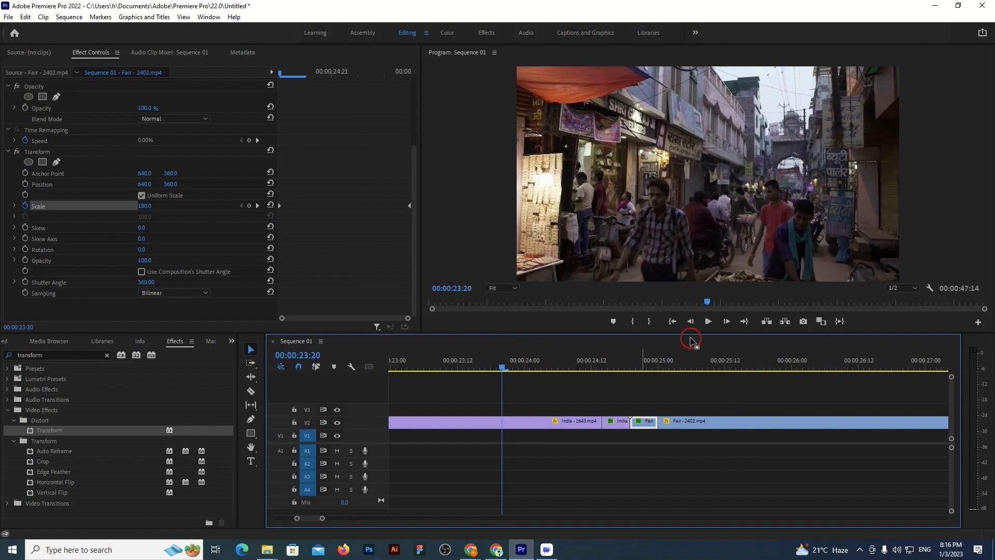
left_click(706, 326)
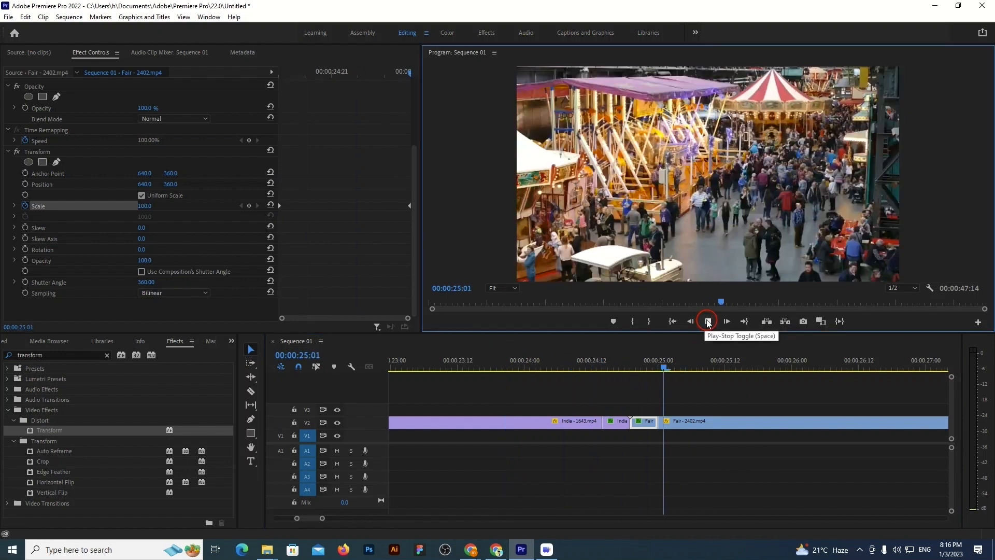
left_click(707, 321)
left_click_drag(746, 366, 535, 364)
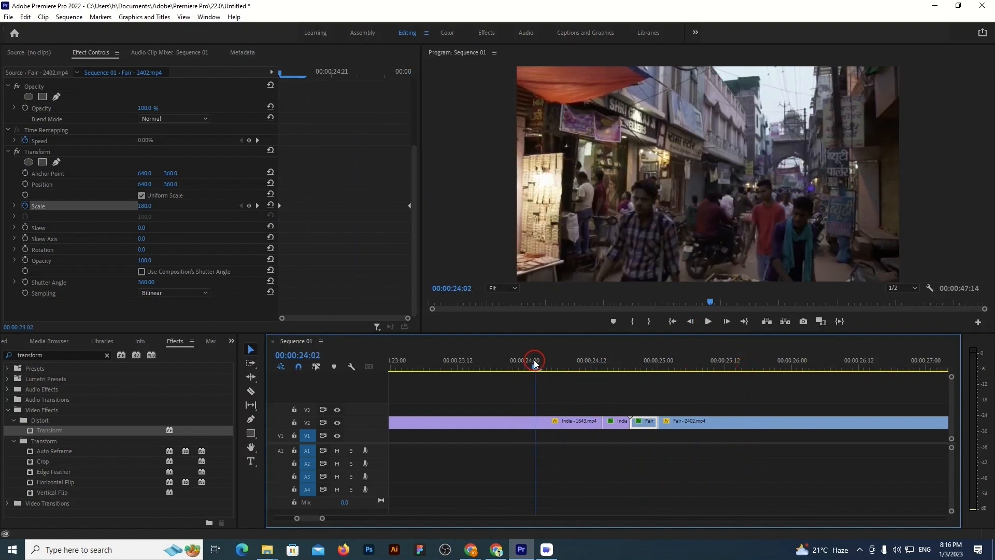
left_click(707, 321)
left_click(708, 321)
left_click_drag(735, 366, 561, 348)
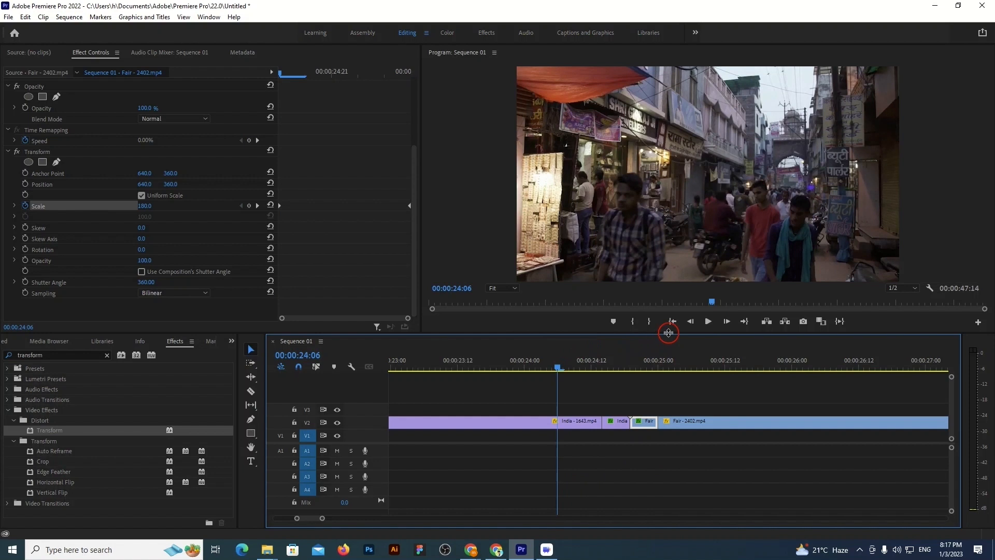
left_click(707, 323)
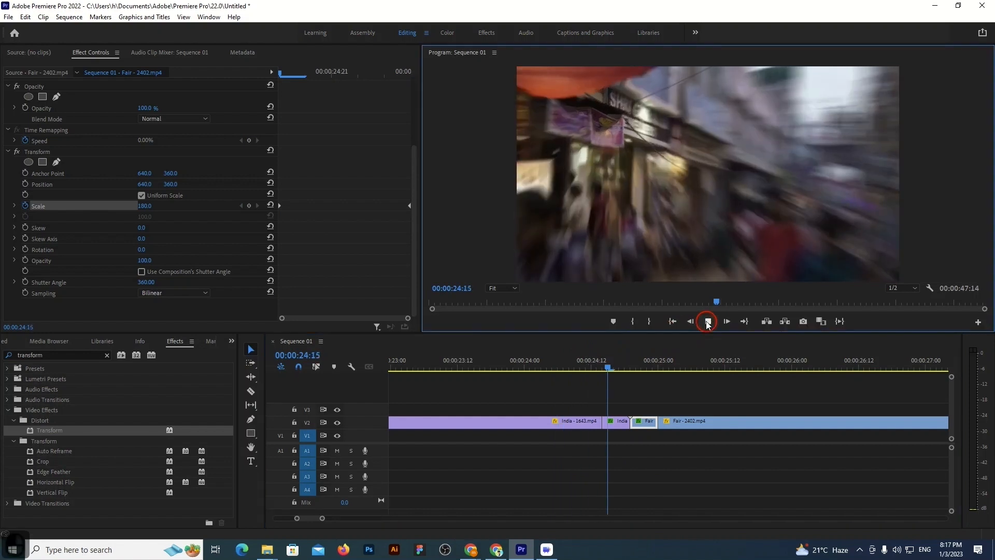
left_click(708, 322)
left_click_drag(696, 365, 568, 366)
left_click(707, 323)
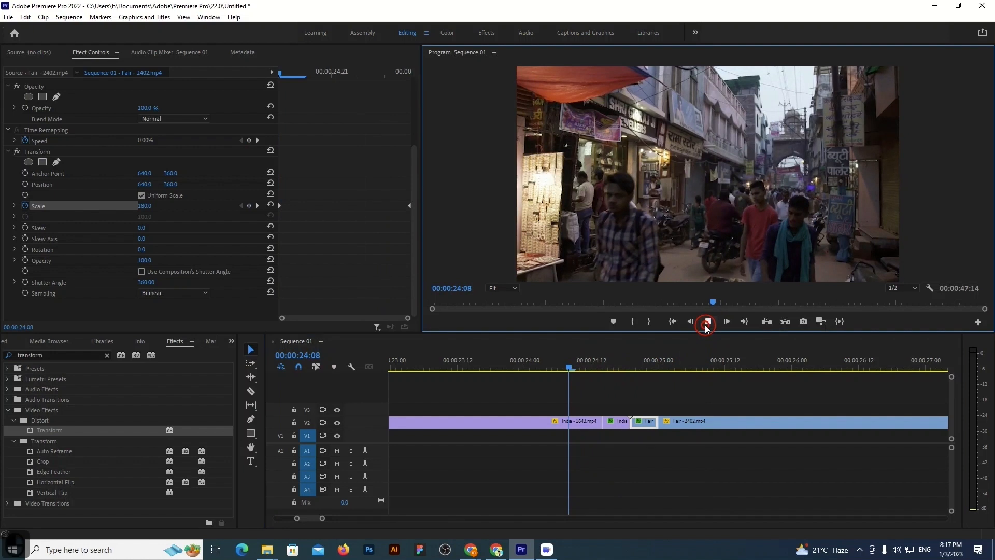
left_click(720, 370)
left_click_drag(713, 368, 573, 363)
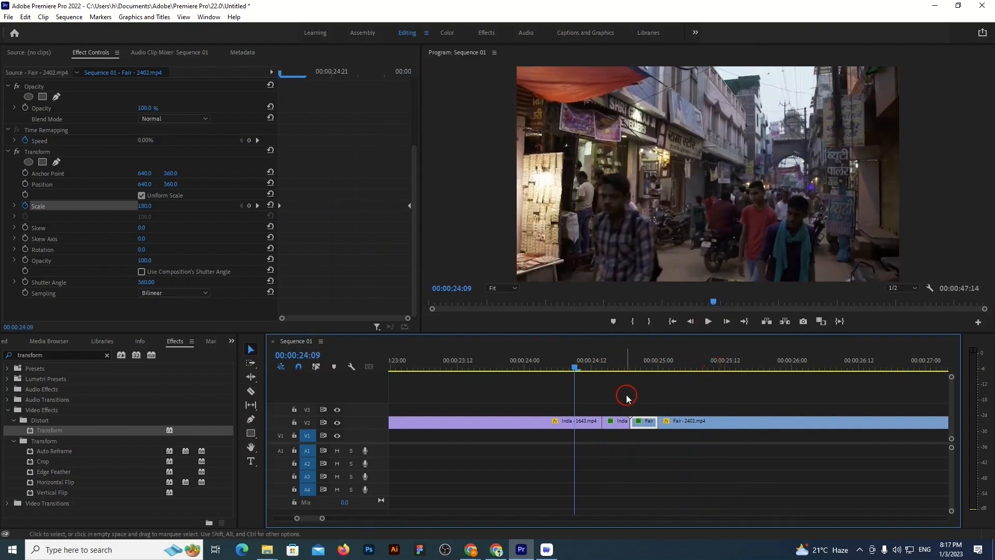
Delete the short Fair and India segments and move the remaining Fair clip up against the end of the India clip
left_click(645, 423)
key("BackSpace")
left_click(614, 422)
key("BackSpace")
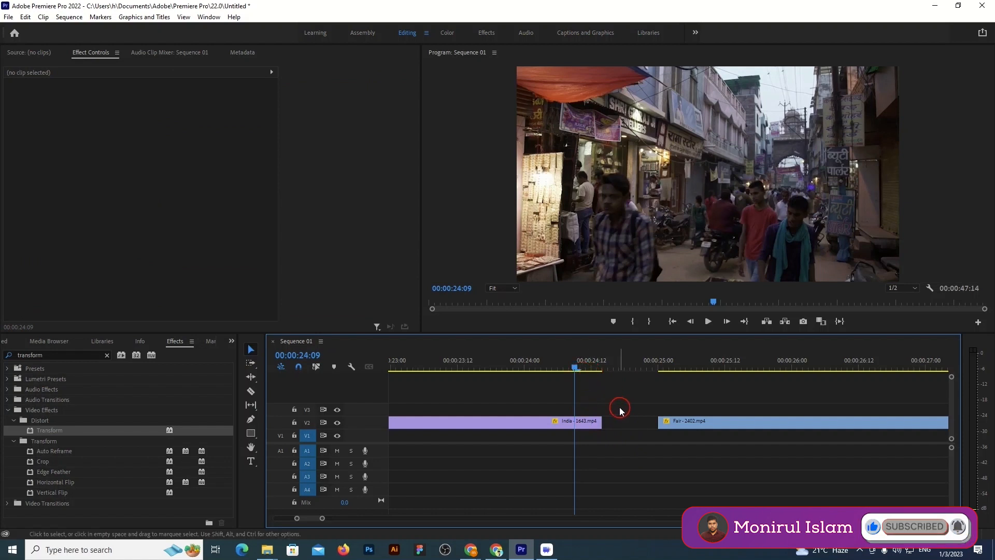
left_click(561, 425)
left_click_drag(673, 425, 629, 429)
Split the India clip five frames before its cut with the Fair clip, at 00:00:24:09, using the Razor tool
left_click_drag(575, 369, 602, 369)
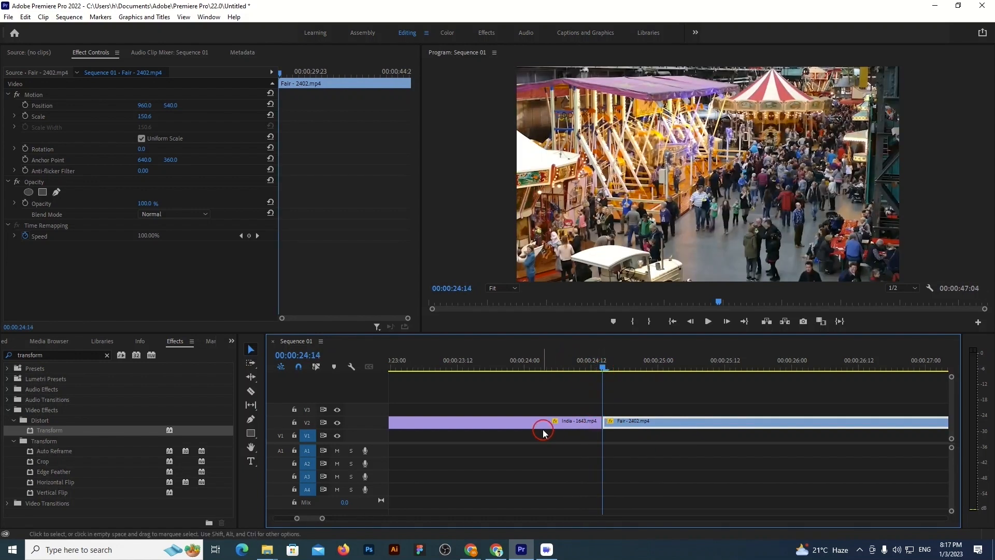
key("shift")
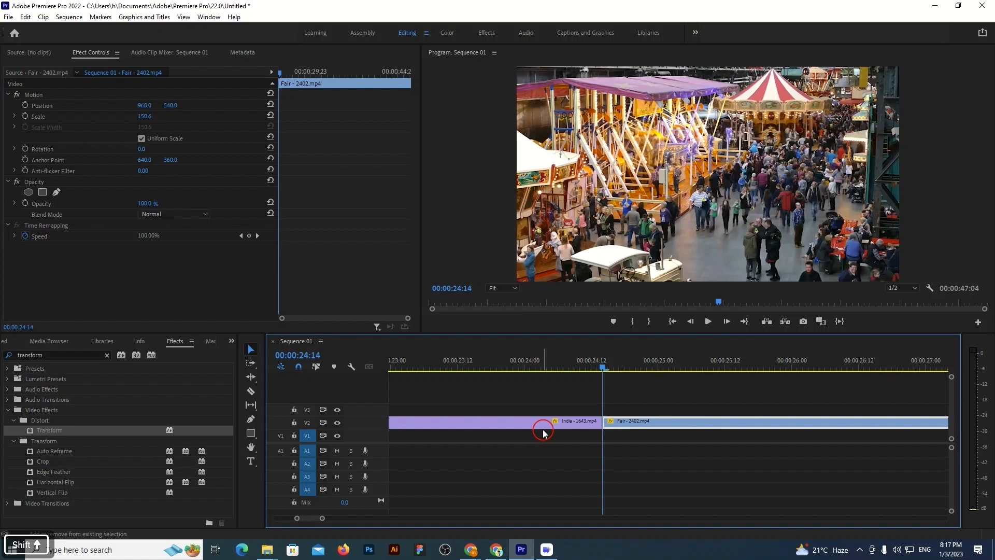
key("shift+Left")
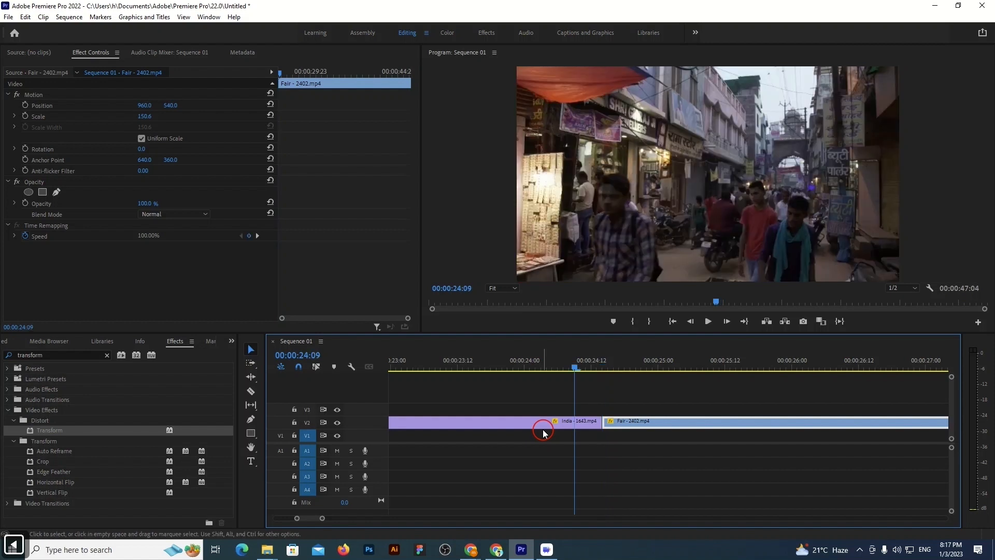
left_click(250, 391)
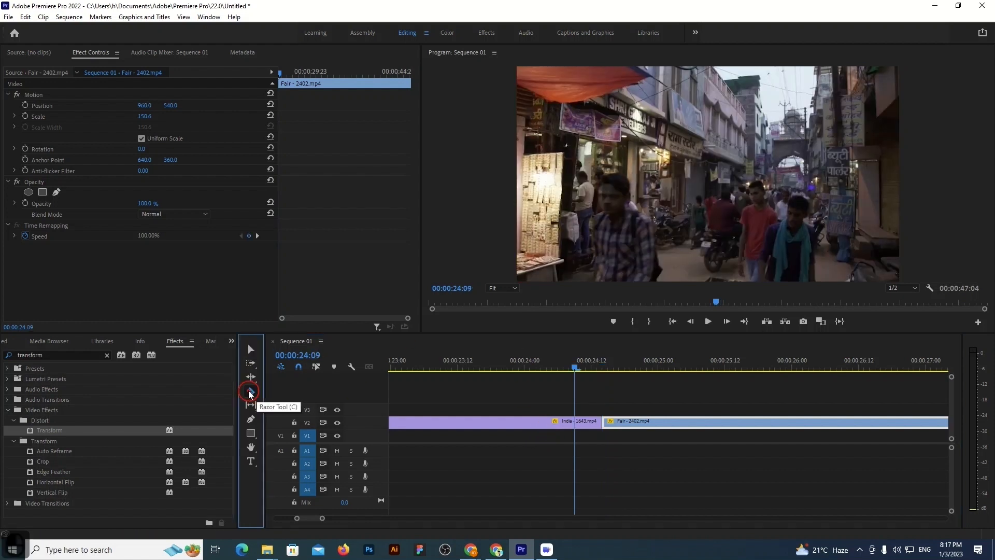
left_click(574, 421)
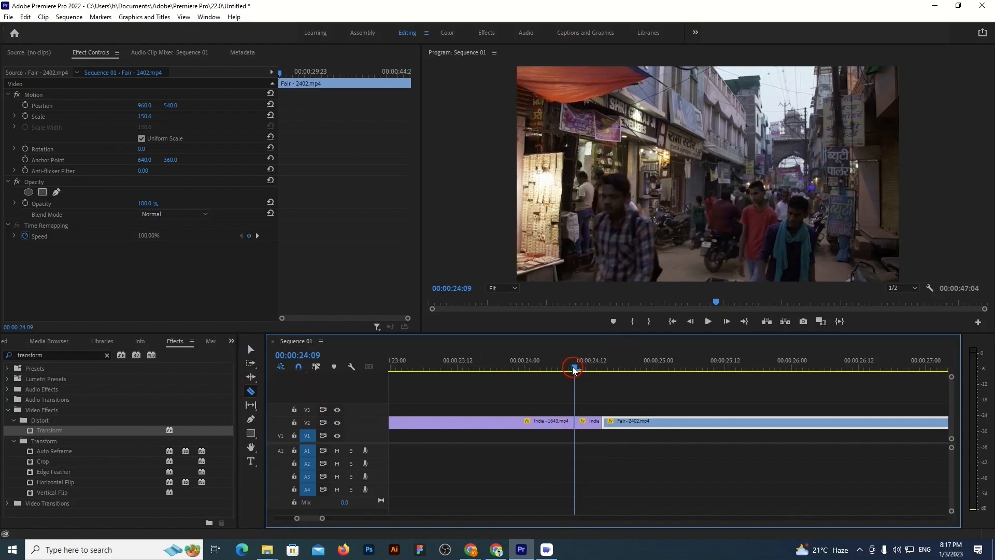
Split the Fair clip five frames after the India–Fair cut, at 00:00:24:19
key("shift+Right")
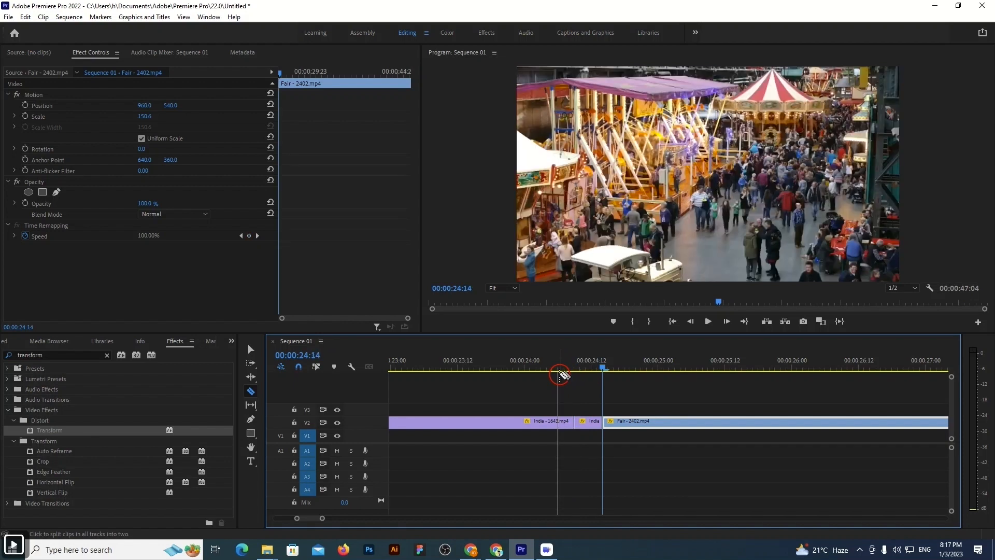
key("shift+Right")
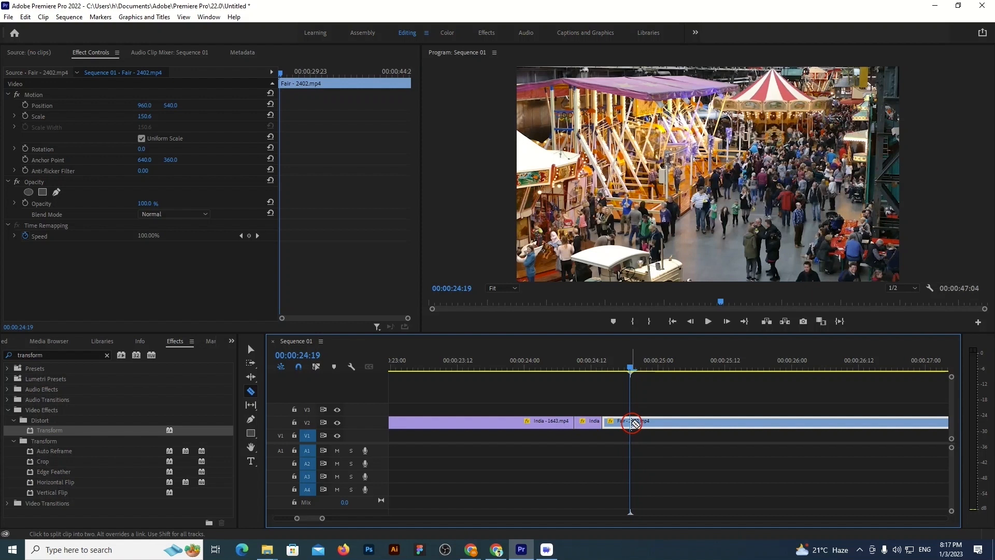
left_click(633, 422)
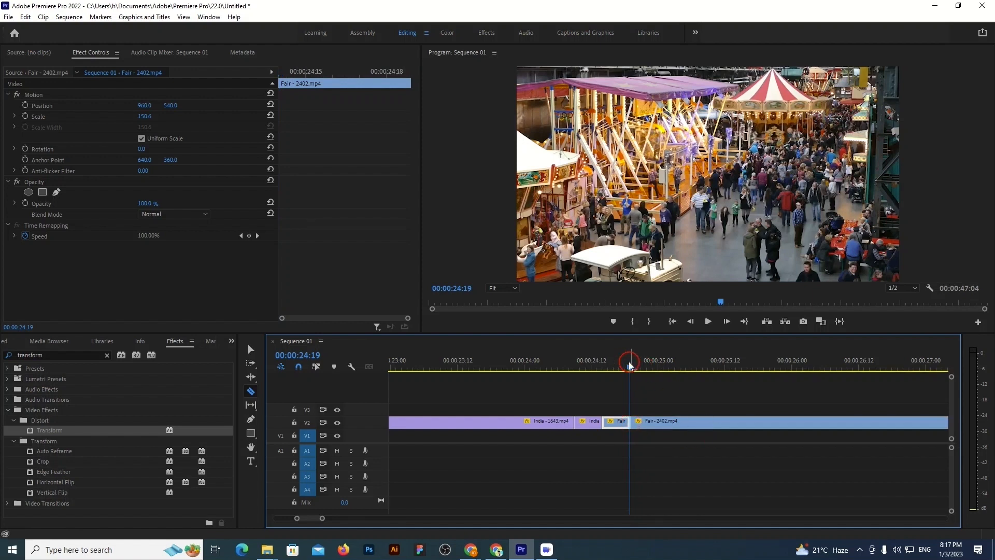
Search the effects for "bri" and apply Brightness & Contrast to the short India segment before the cut
left_click_drag(630, 369, 574, 371)
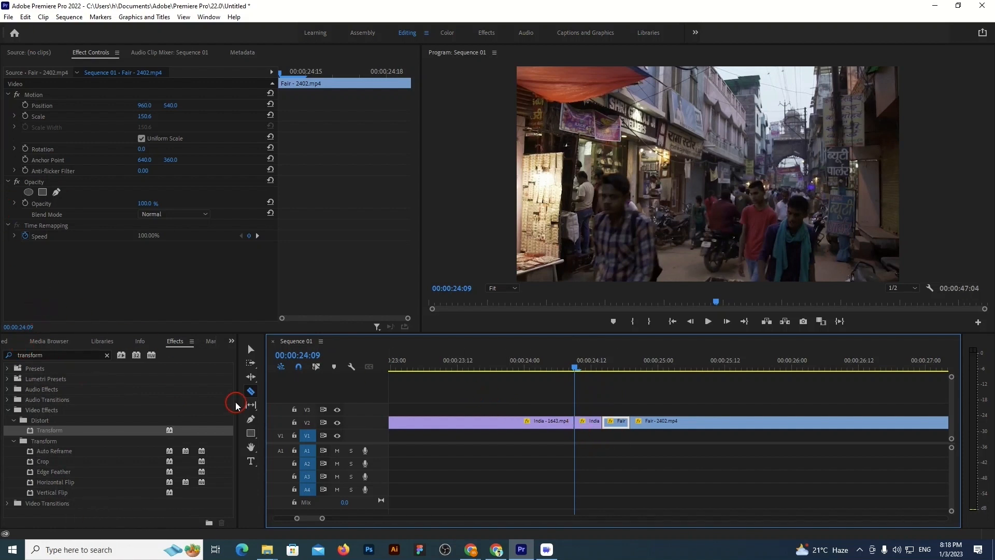
left_click(251, 349)
left_click(581, 424)
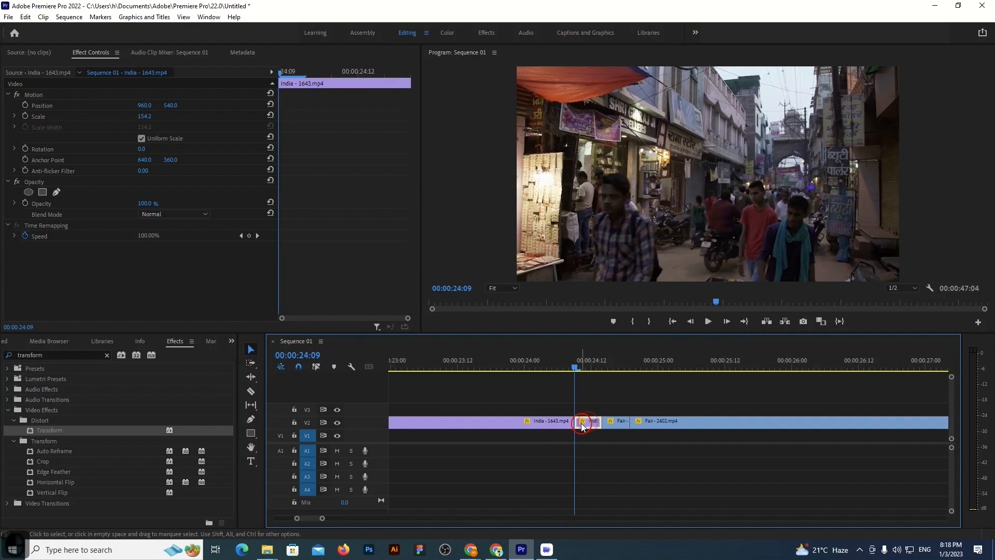
left_click(54, 354)
key("BackSpace")
key("BackSpace")
key("BackSpace")
key("BackSpace")
key("BackSpace")
key("BackSpace")
key("BackSpace")
key("BackSpace")
key("BackSpace")
key("BackSpace")
key("BackSpace")
key("BackSpace")
key("BackSpace")
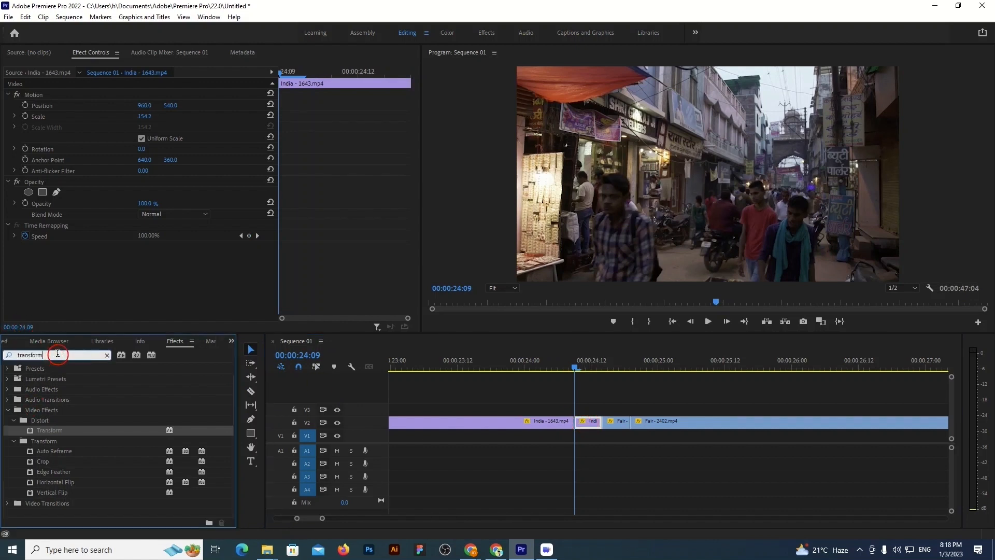
type("bri")
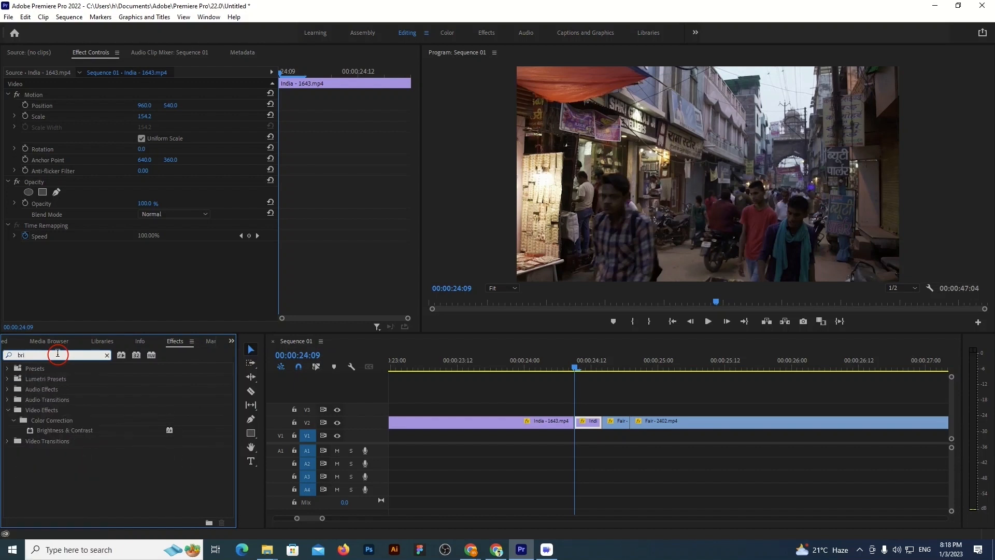
left_click_drag(73, 430, 586, 423)
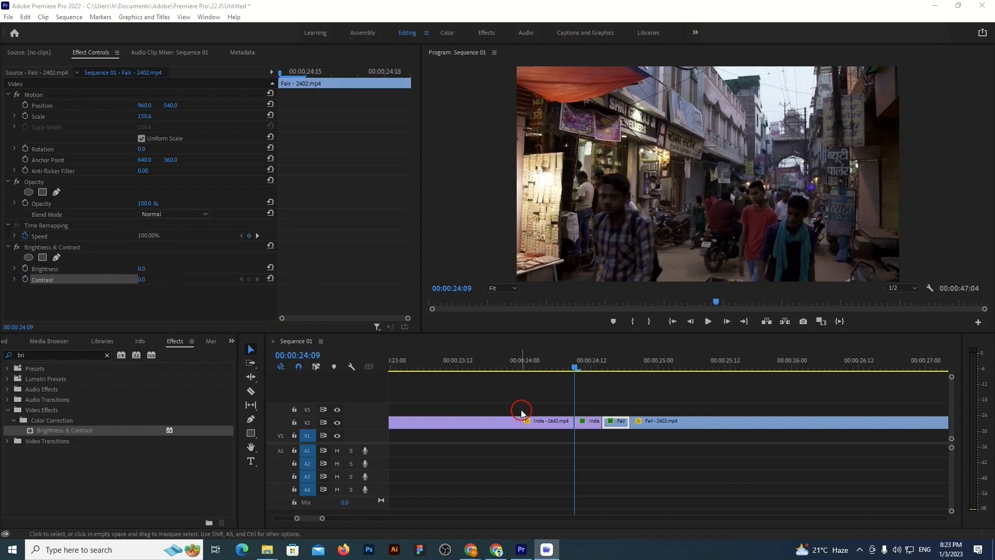
Set Contrast to 5 in the short India segment's Brightness & Contrast effect
mouse_move(573, 368)
left_mouse_down()
mouse_move(585, 369)
mouse_move(574, 369)
left_mouse_up()
left_click(586, 423)
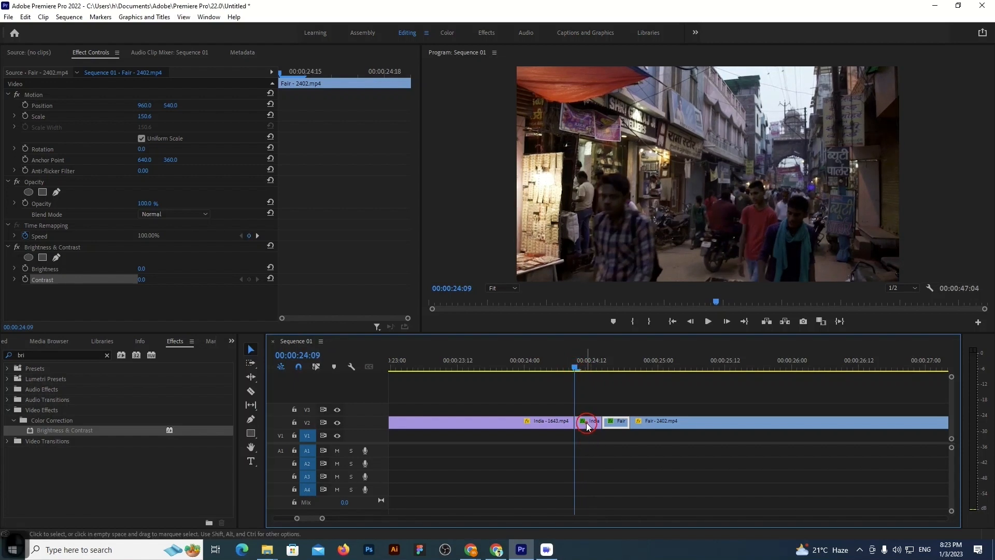
left_click(126, 317)
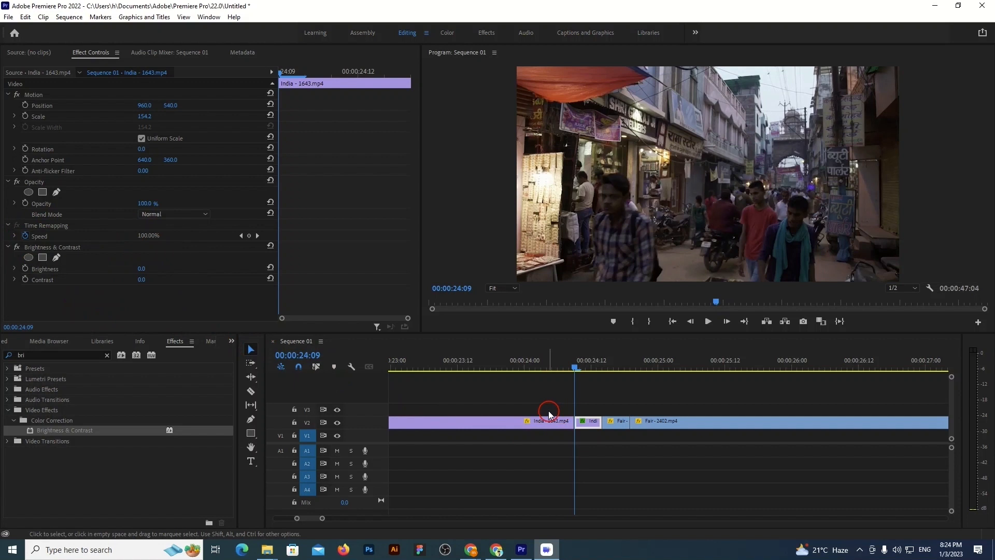
left_click(63, 309)
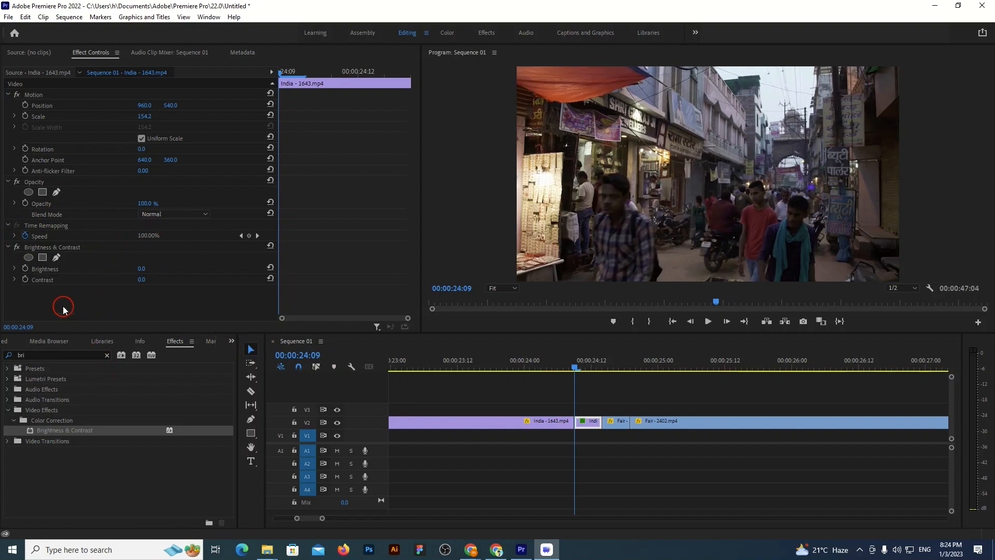
left_click(140, 279)
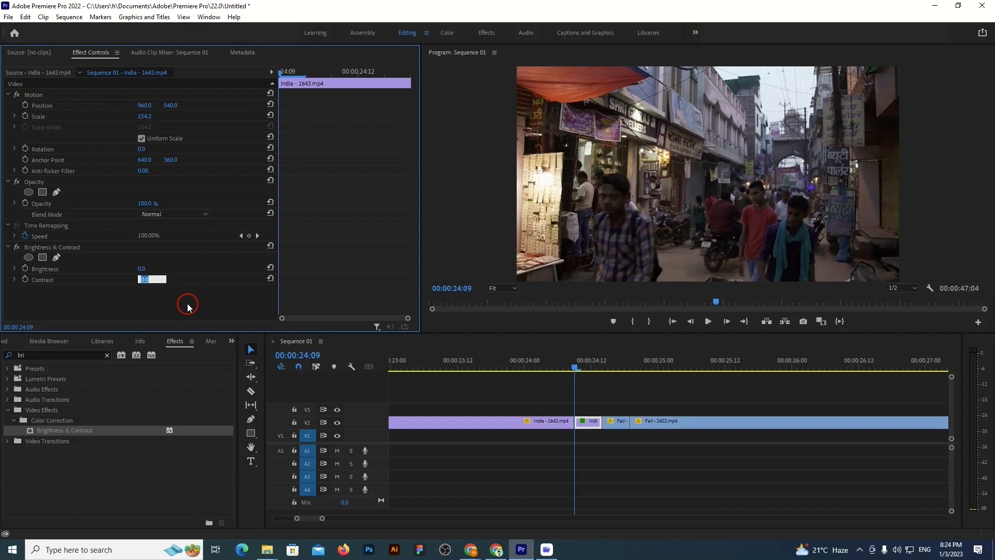
key("Up")
key("Up")
key("Up")
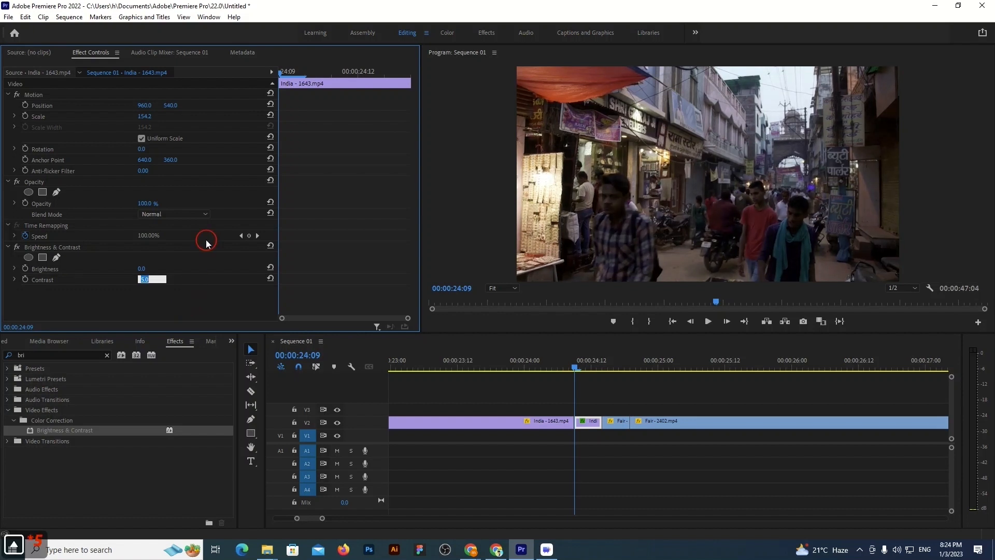
Lower Brightness to -2 in the short India segment's Brightness & Contrast effect
left_click(140, 269)
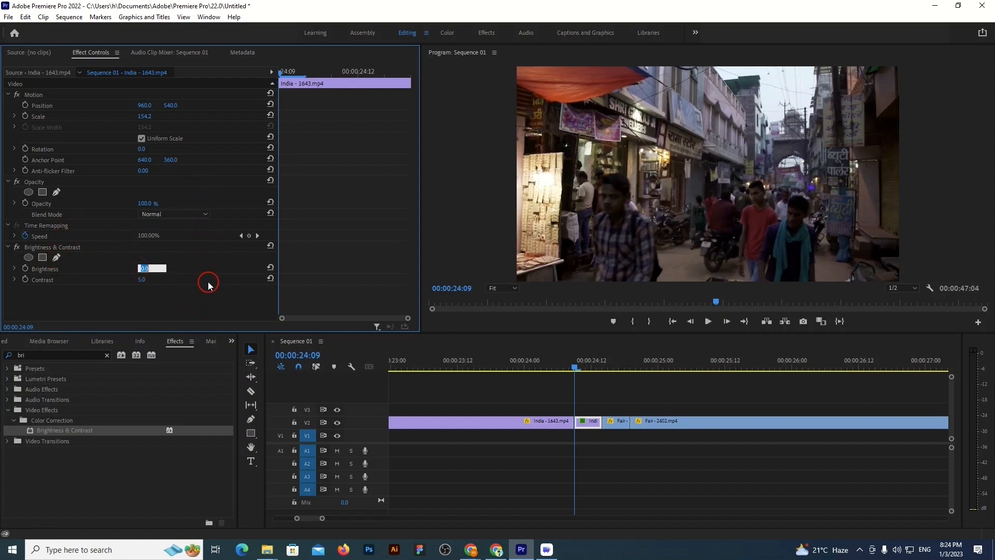
key("Down")
key("Down")
key("Down")
key("Down")
key("Down")
key("Down")
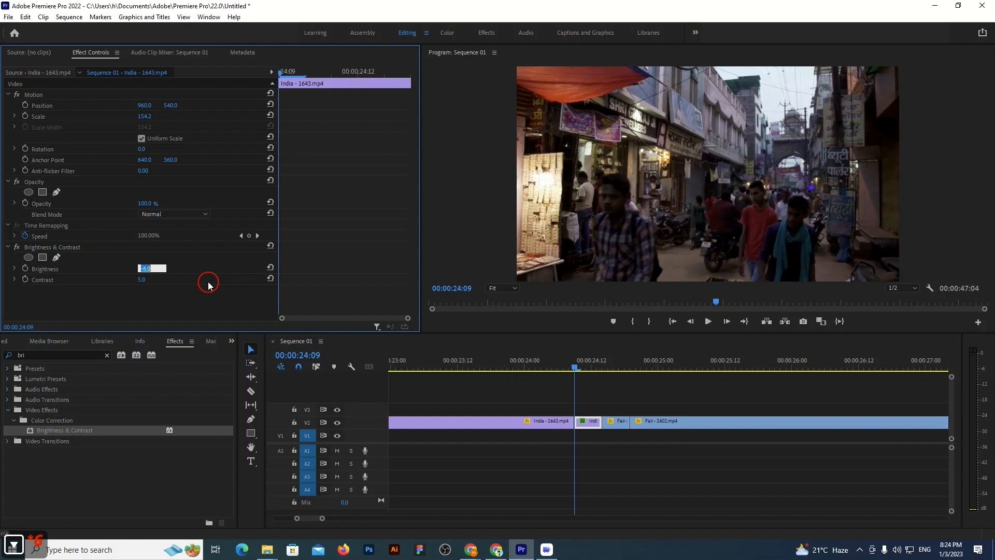
key("Up")
key("Up")
key("Up")
key("Up")
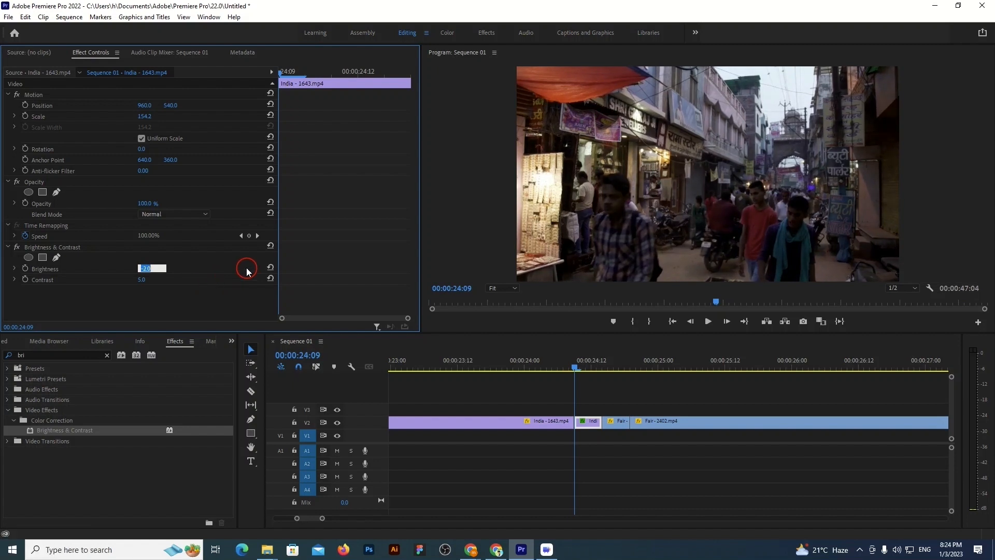
Apply the Brightness & Contrast effect to the short Fair segment after the cut
left_click_drag(574, 367, 615, 368)
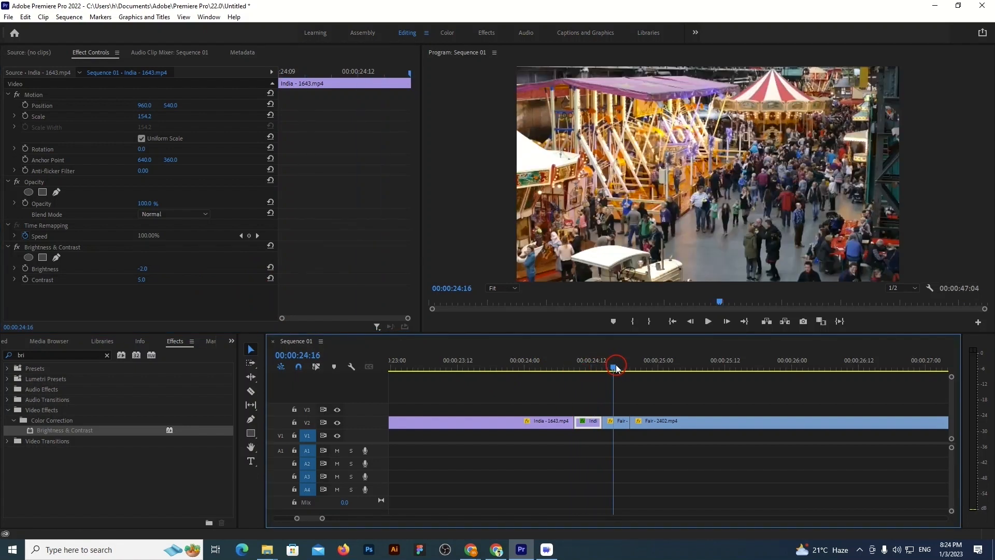
left_click(620, 424)
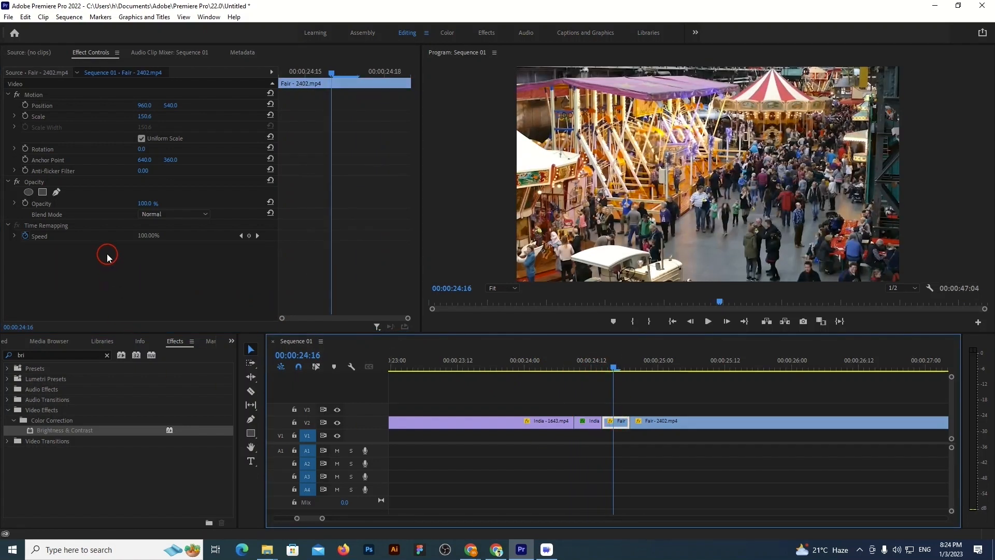
left_click_drag(66, 430, 621, 424)
Set Brightness to -24 and Contrast to 39 in the short Fair segment's Brightness & Contrast effect
left_click(141, 275)
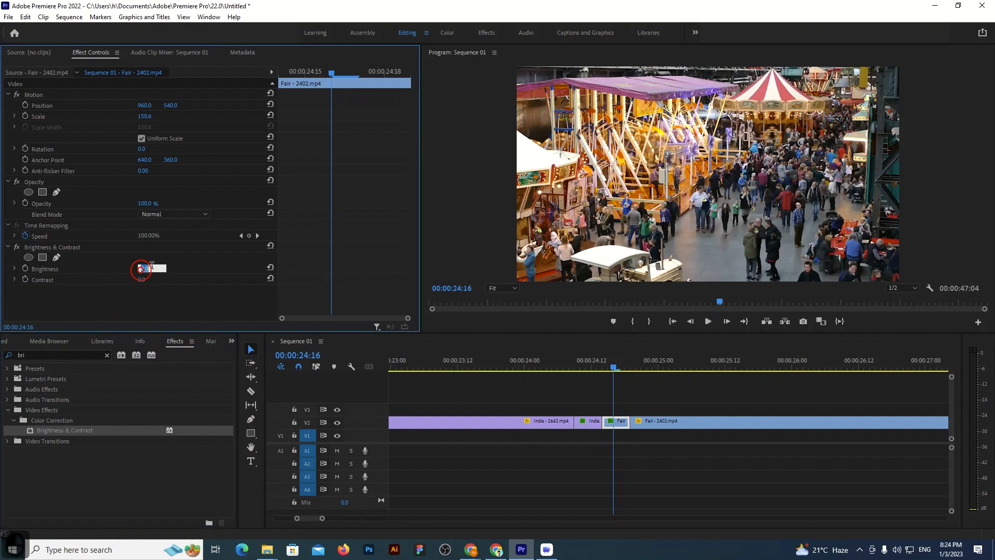
type("-16")
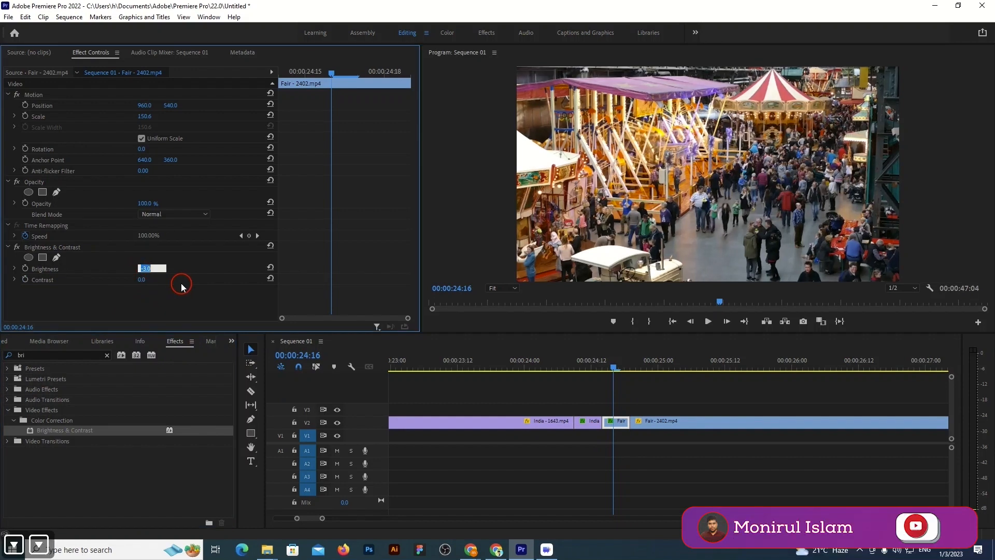
key("Return")
key("Down")
key("Down")
key("Down")
key("Down")
key("Down")
key("Down")
key("Down")
key("Down")
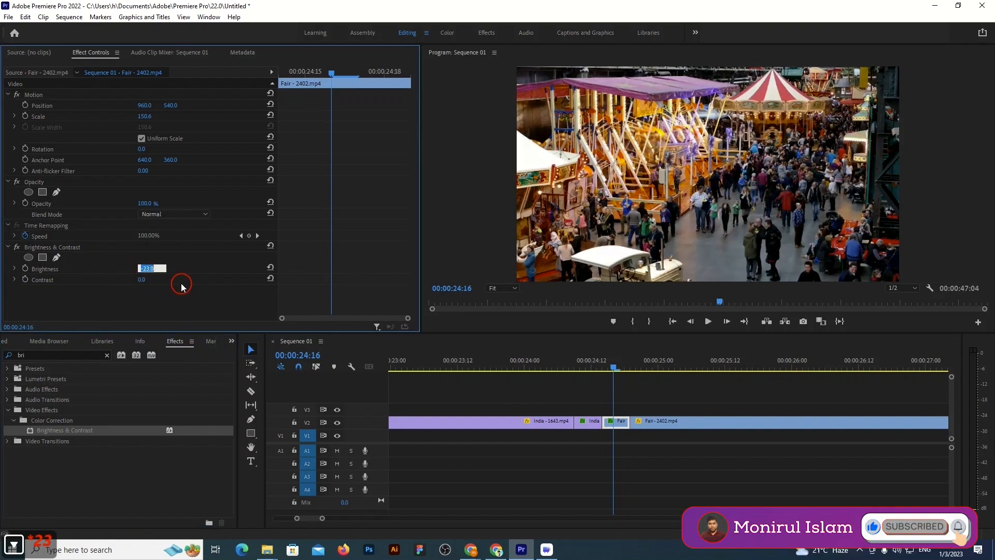
left_click(143, 280)
type("33")
key("Return")
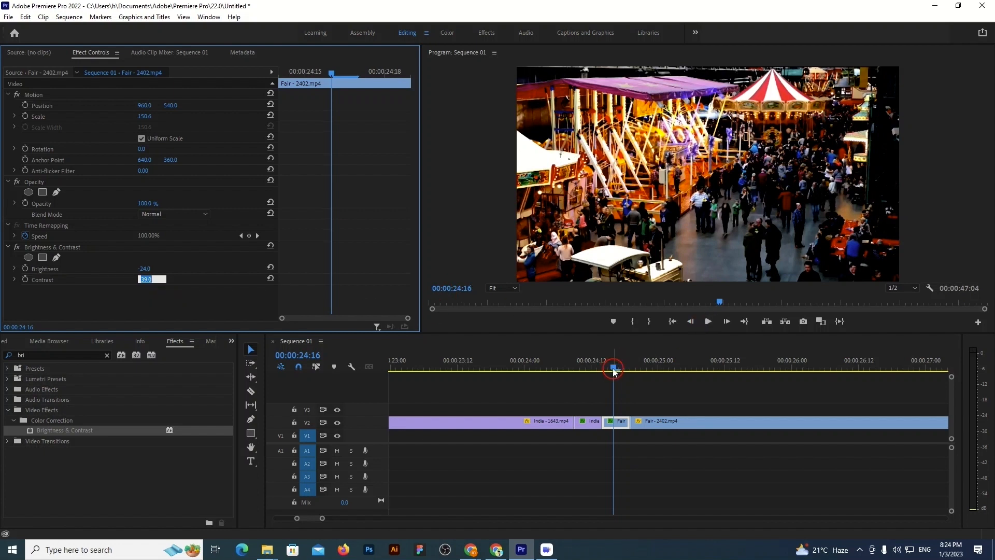
Play the brightness and contrast transition across the India–Fair cut twice, starting from before the short India segment
mouse_move(613, 369)
left_mouse_down()
mouse_move(566, 368)
mouse_move(623, 371)
mouse_move(563, 373)
mouse_move(597, 373)
left_mouse_up()
left_click_drag(641, 372, 531, 369)
left_click(709, 321)
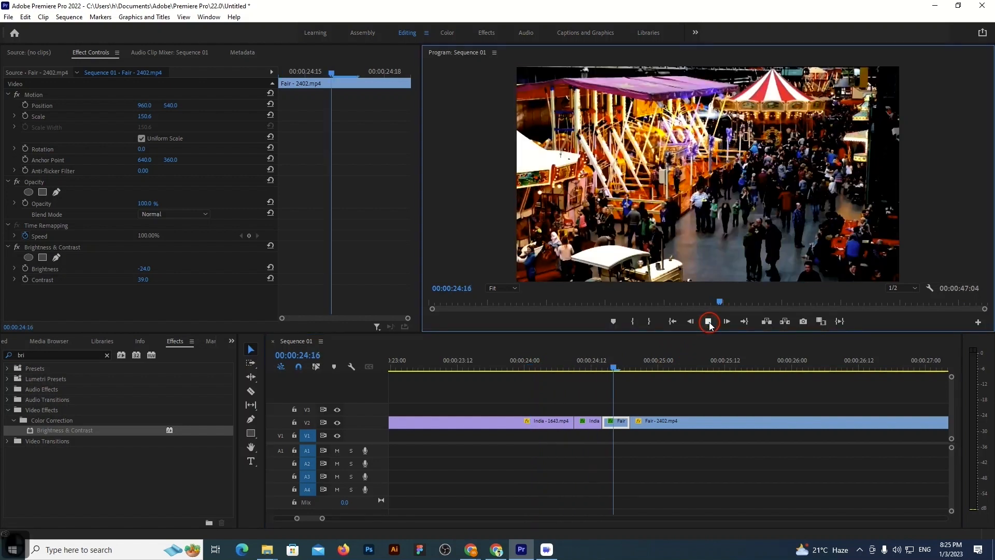
left_click(708, 321)
left_click_drag(748, 364, 565, 364)
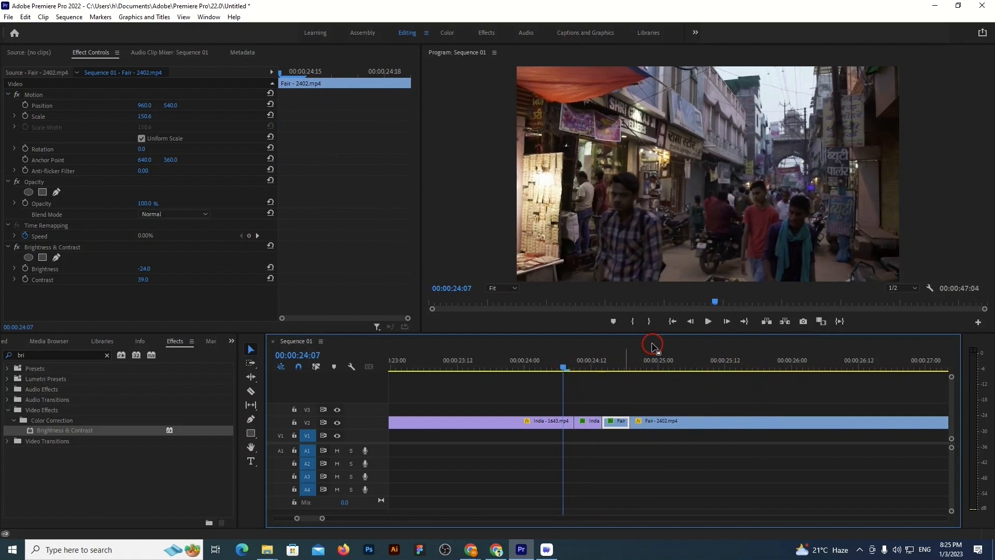
left_click(708, 322)
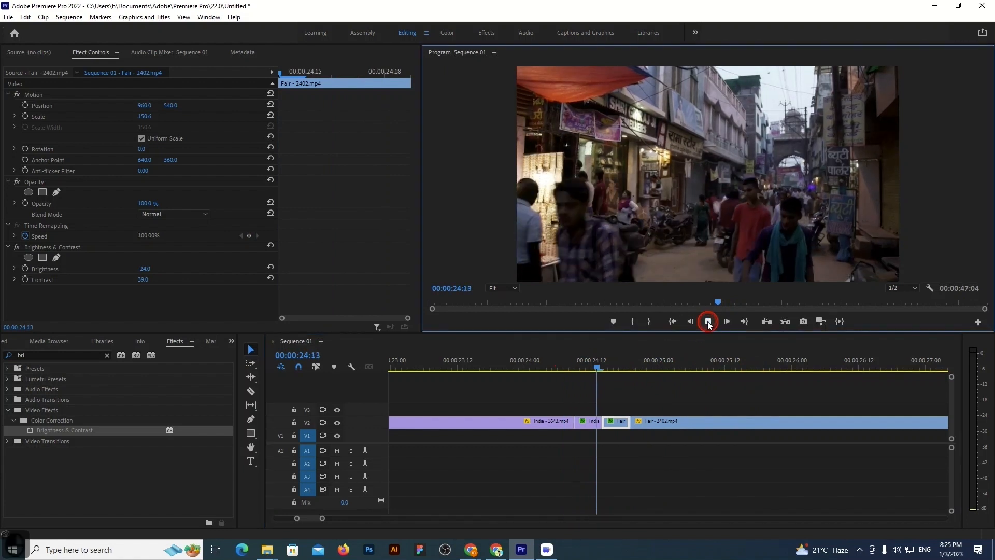
left_click(708, 322)
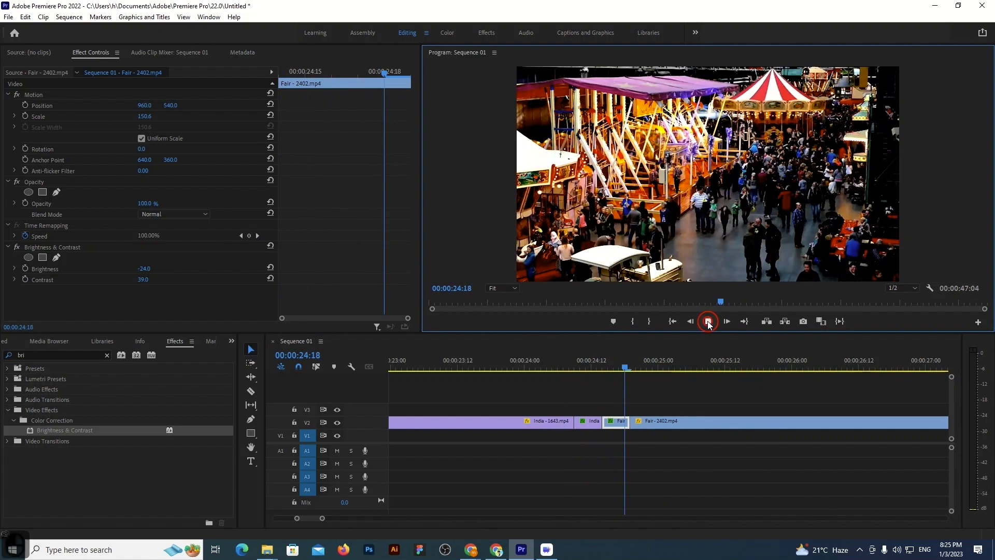
Scrub back and forth over the short India and Fair segments to inspect the brightness and contrast change, ending at 00:00:24:22
left_click_drag(759, 366, 608, 367)
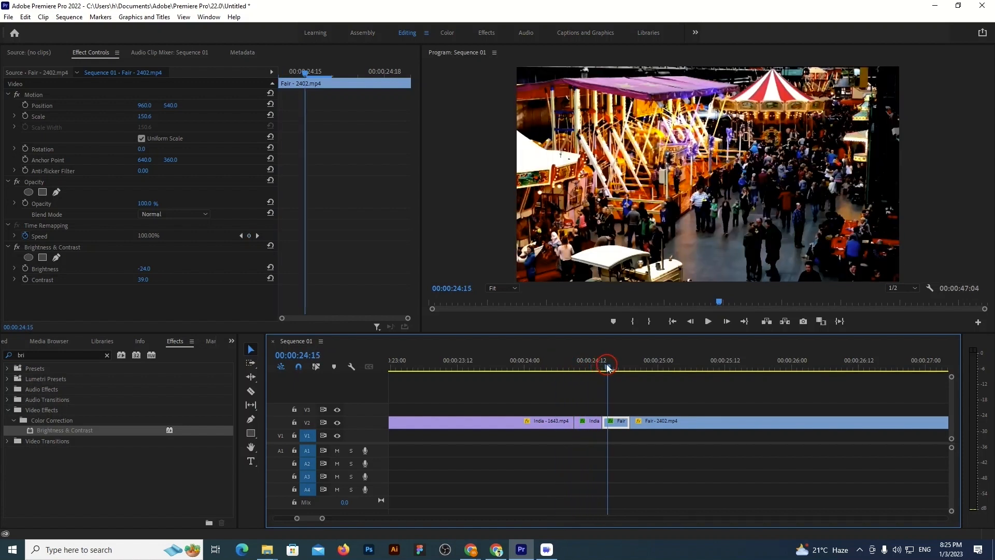
left_click_drag(609, 367, 585, 362)
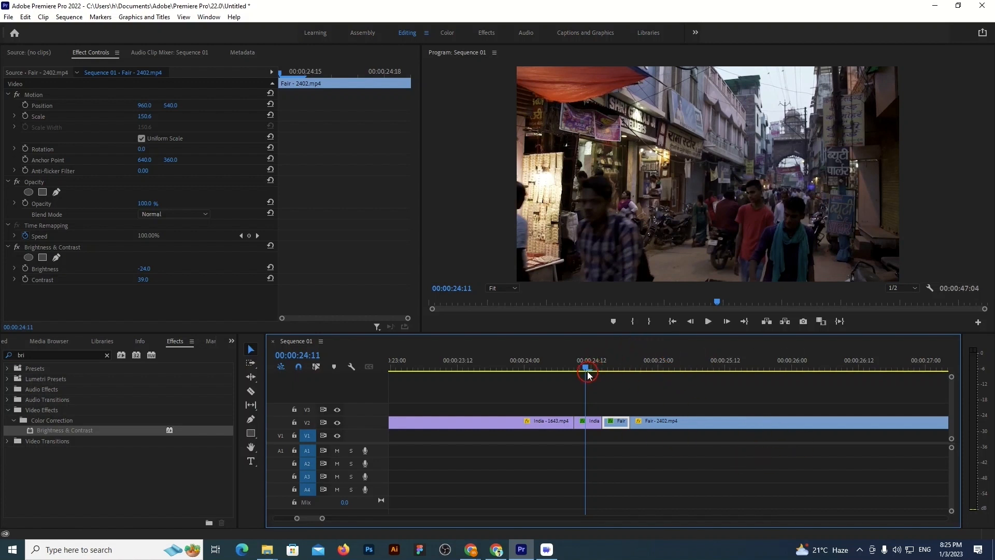
left_click_drag(586, 368, 645, 389)
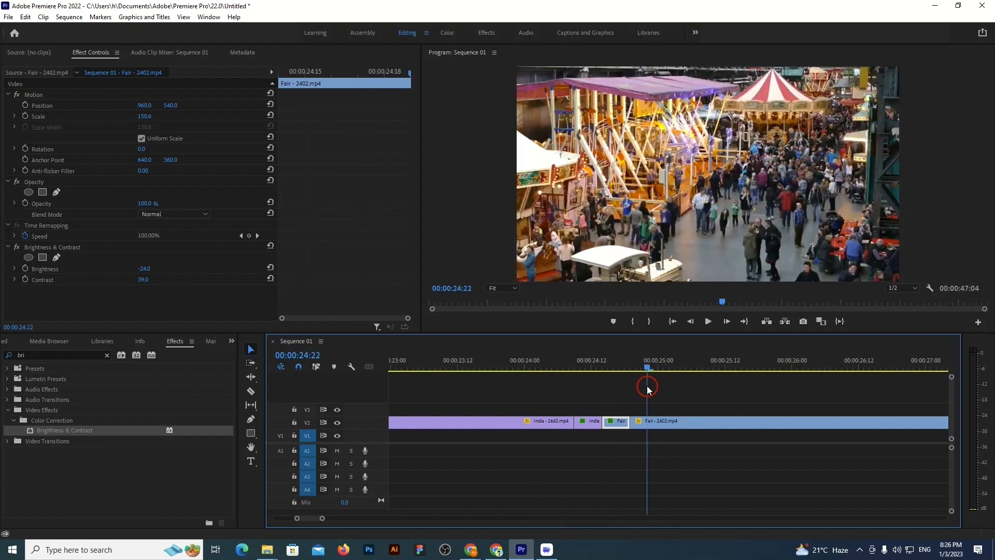